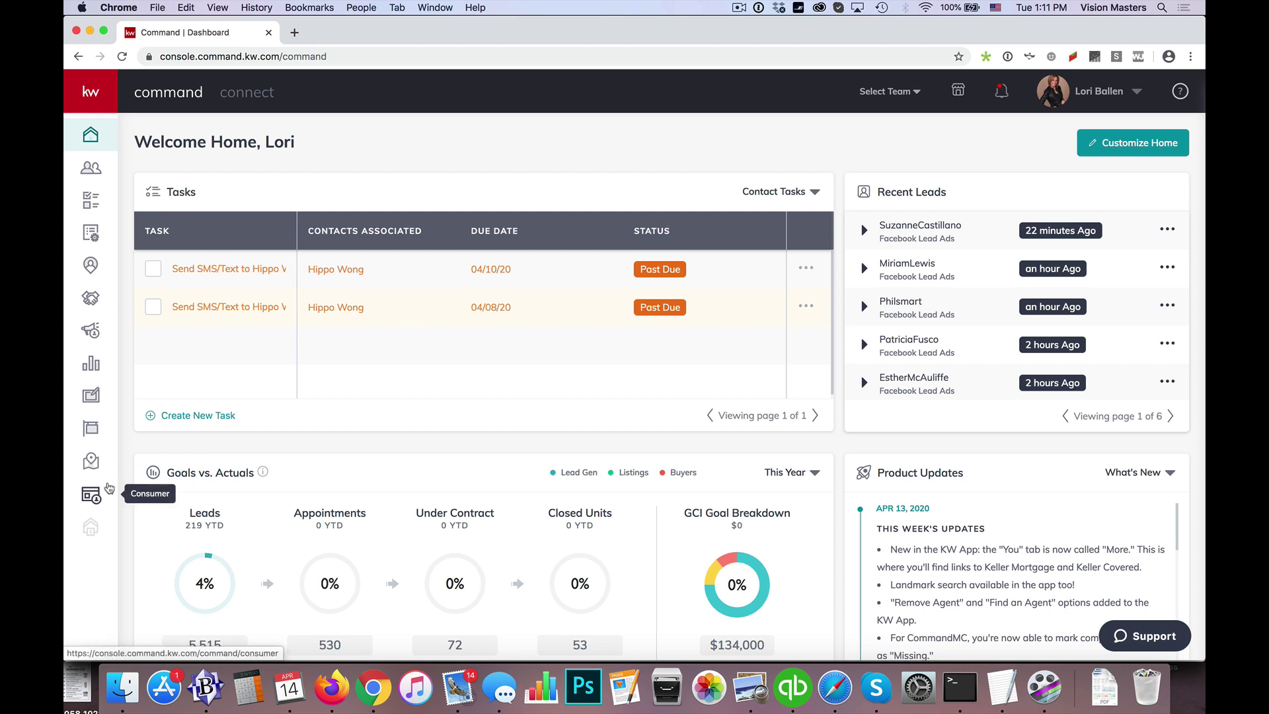
- Open the Consumer section from the left sidebar to list the landing pages
left_click(100, 493)
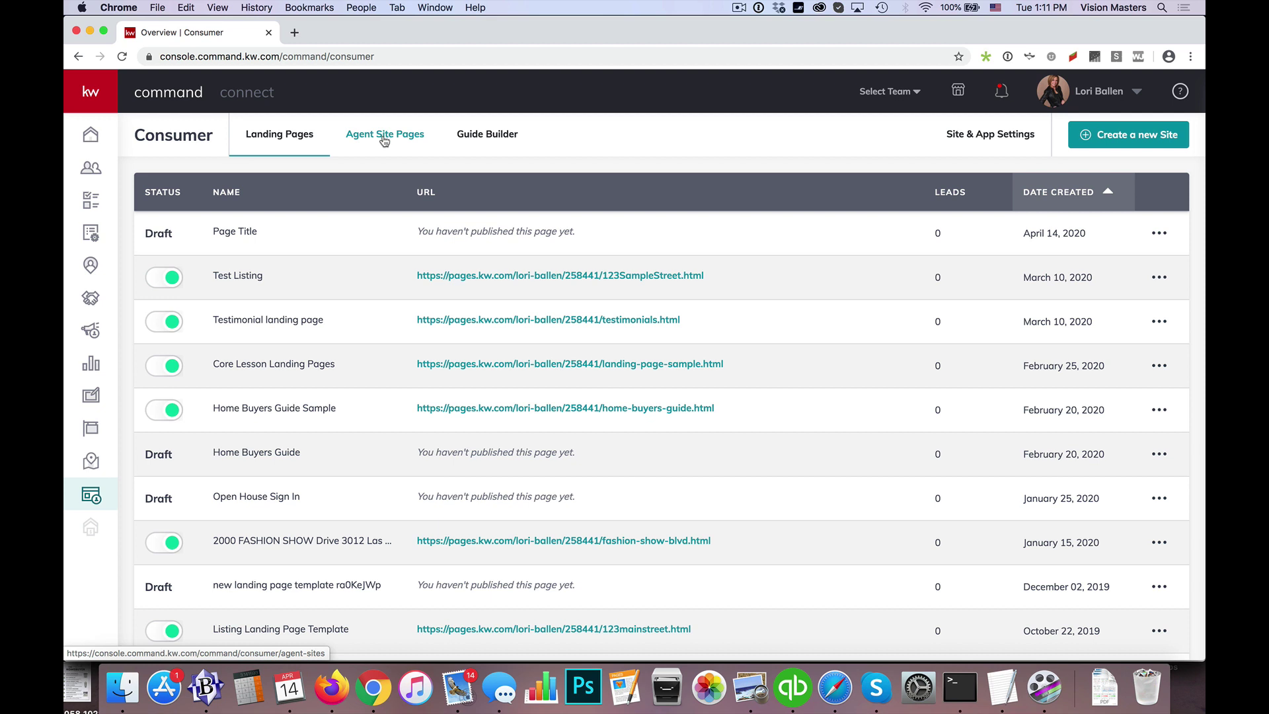
- Start a new page from the Agent Site Pages tab, displayed On My Agent Site
left_click(384, 136)
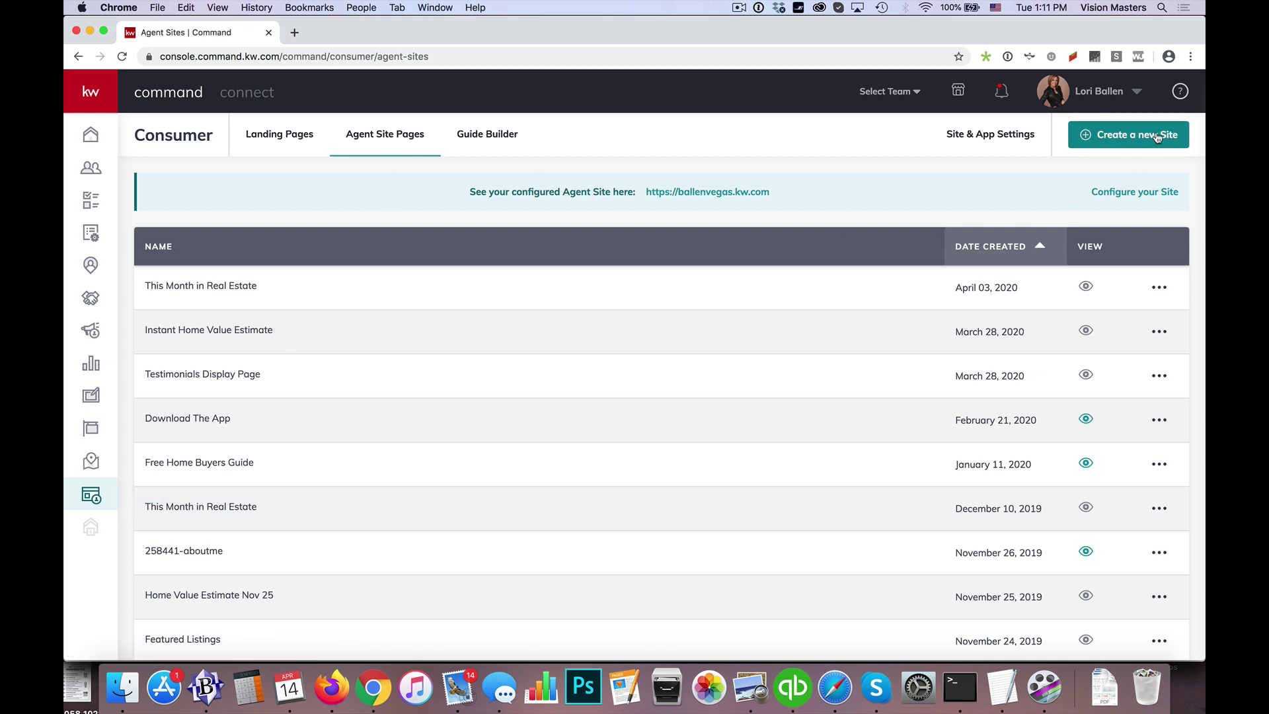
left_click(1124, 135)
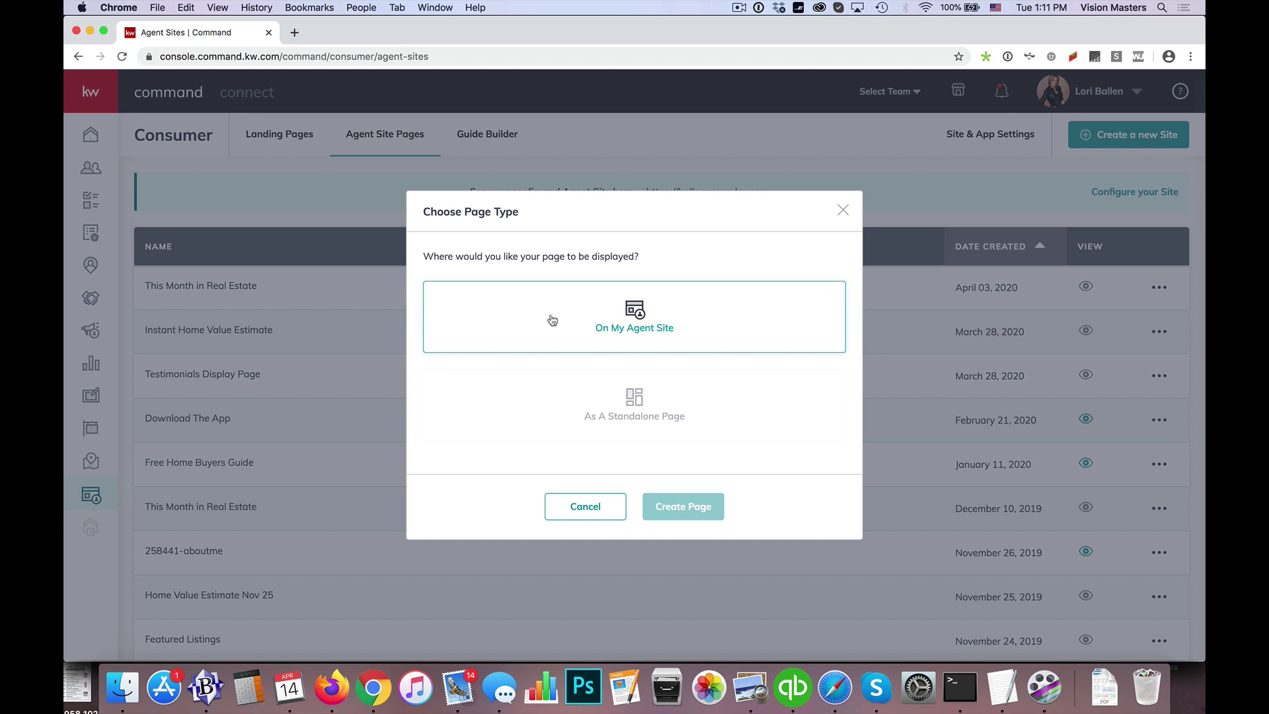
left_click(643, 315)
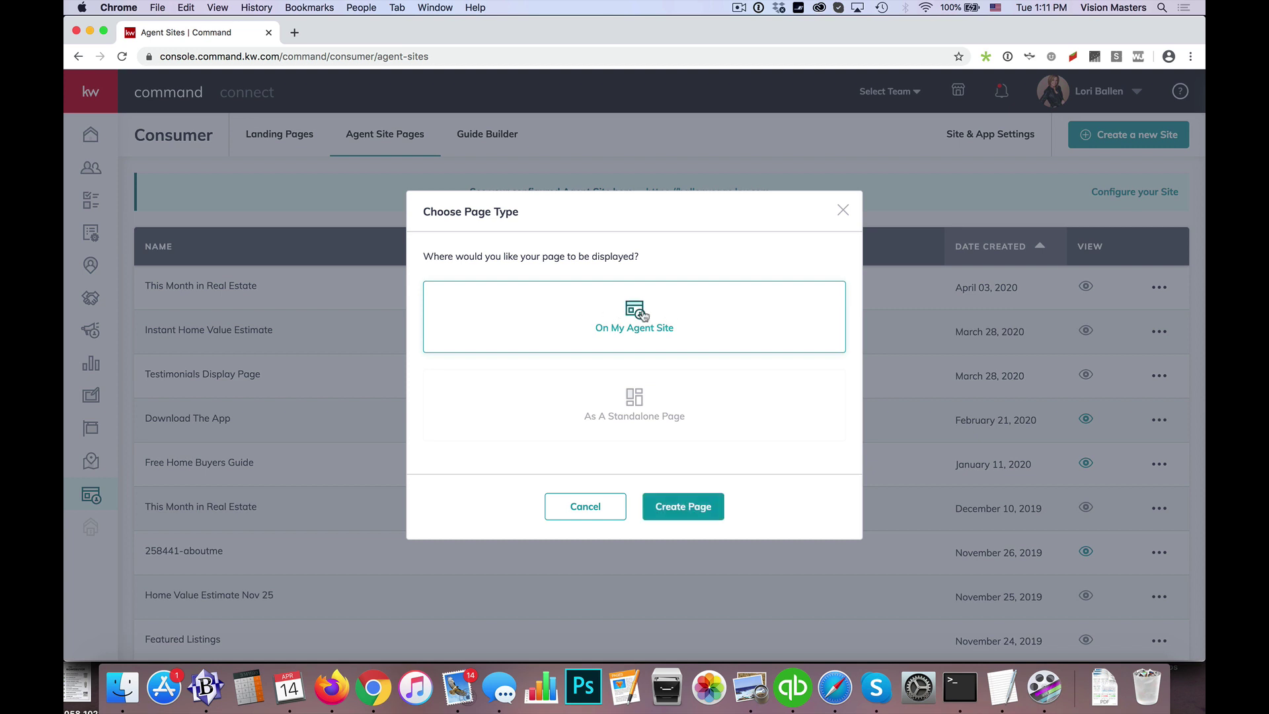
- Create the blank agent site page and place an Agent Profile widget on it
left_click(683, 510)
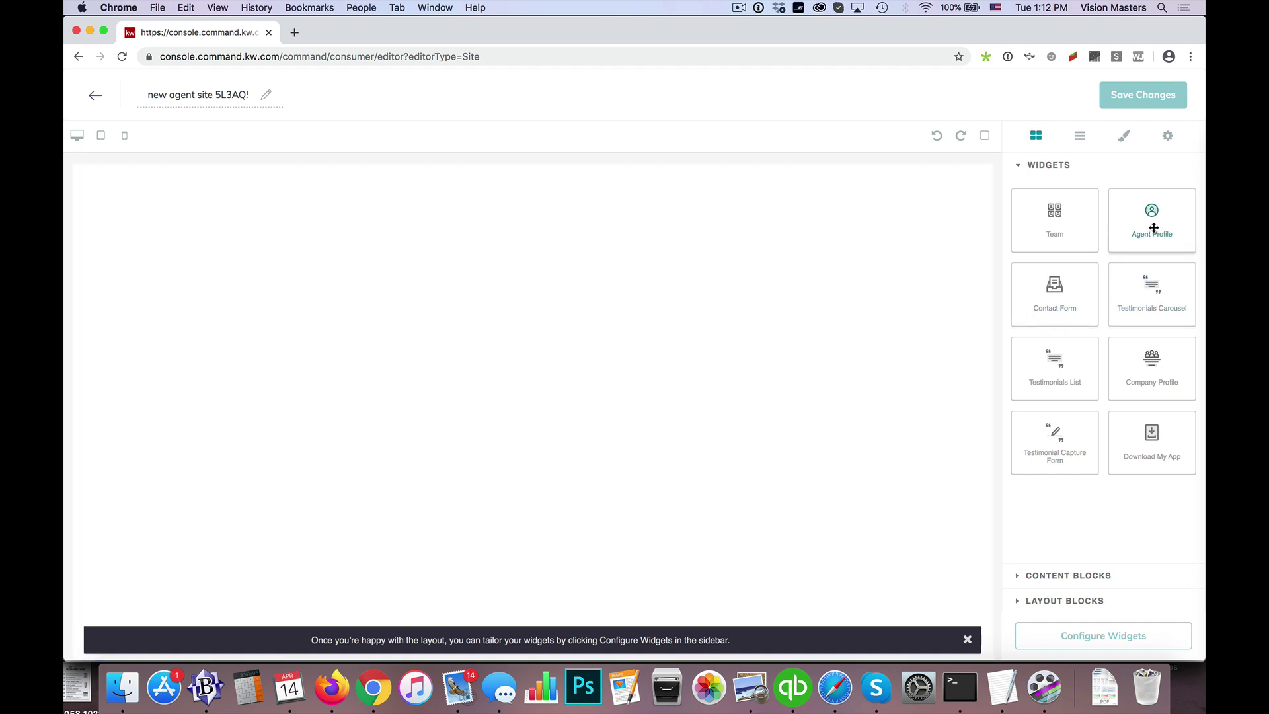
left_click_drag(1153, 228, 594, 334)
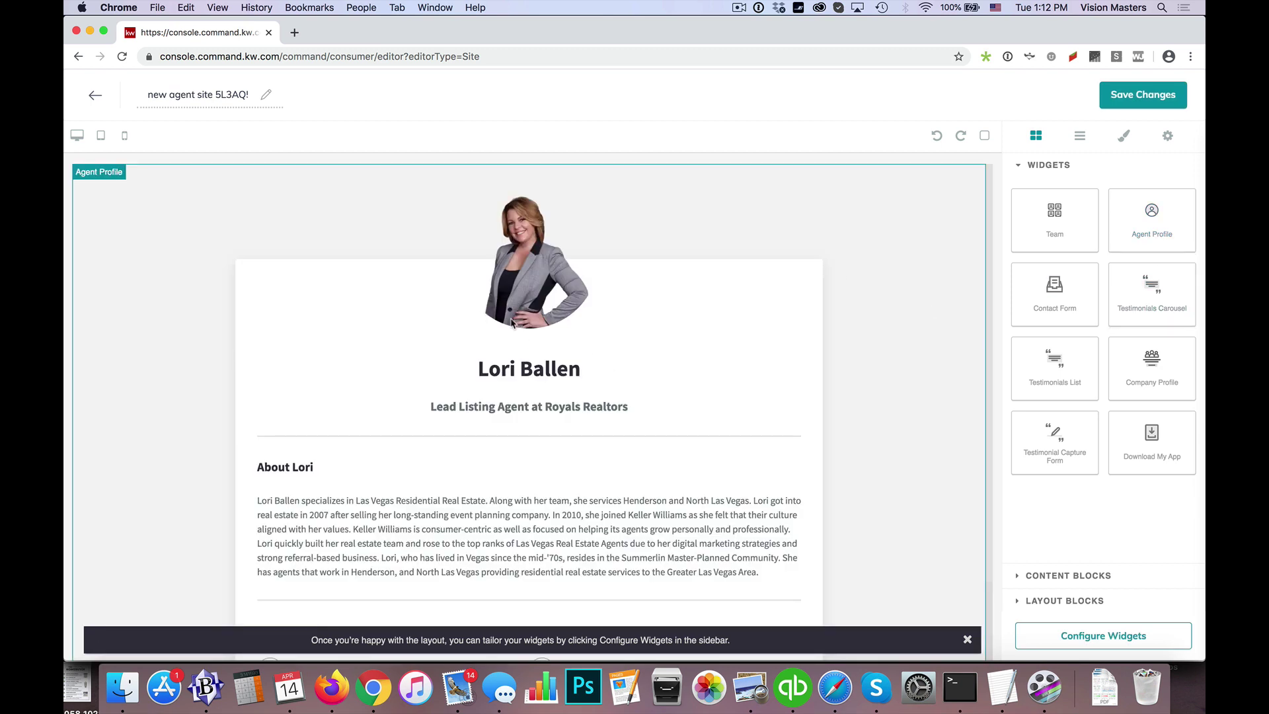
scroll(512, 322, "down", 3)
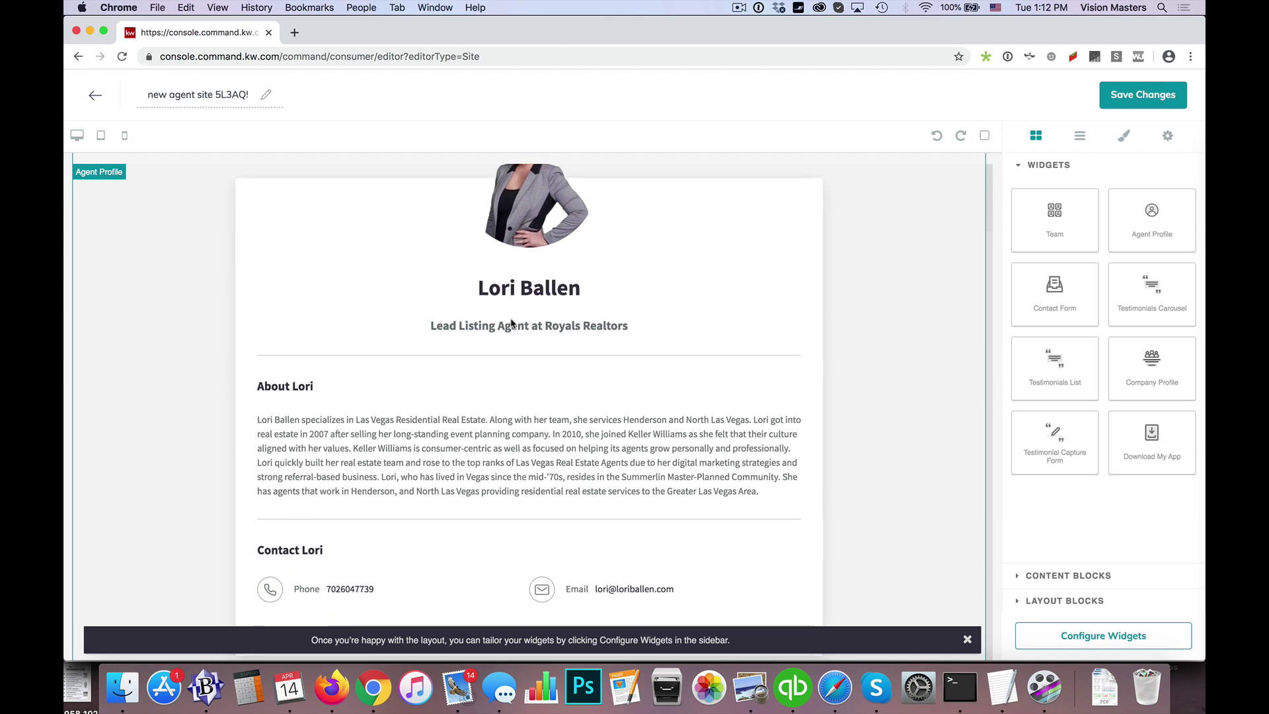
scroll(512, 323, "up", 3)
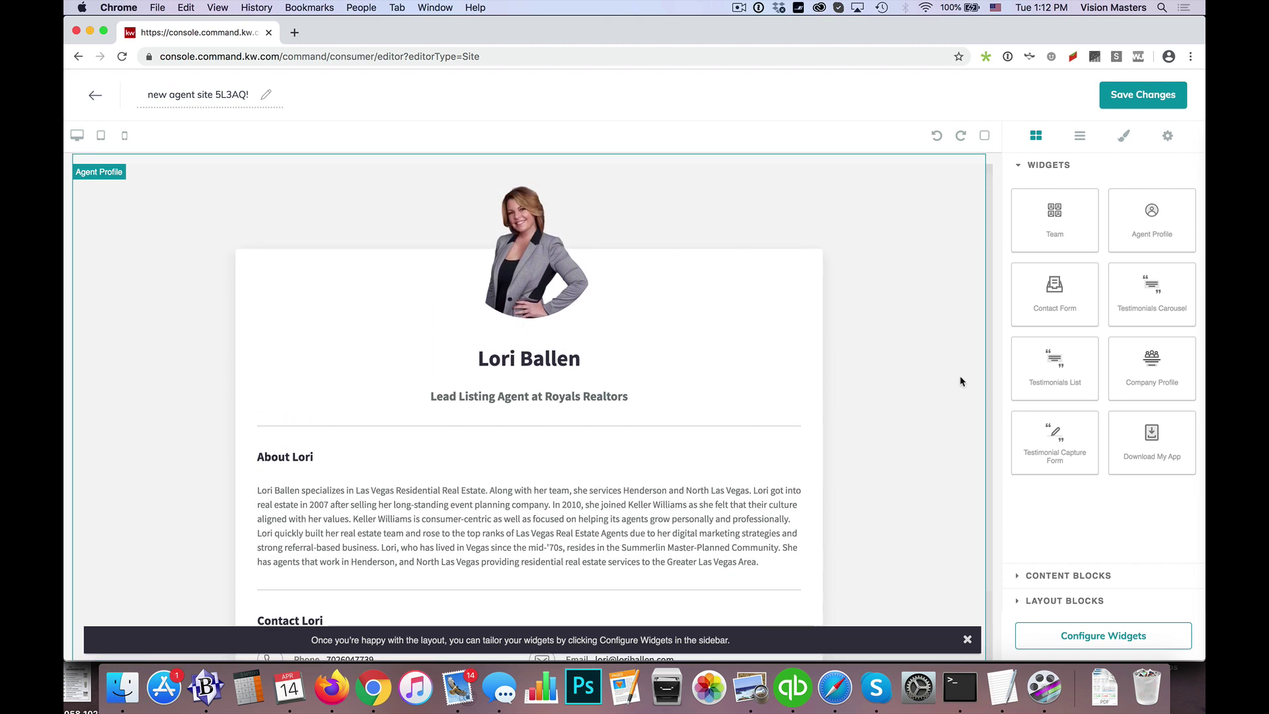
- In the Agent Profile widget settings, set the page title to 'Reviews for' plus the agent's name
left_click(1119, 631)
left_click(1071, 212)
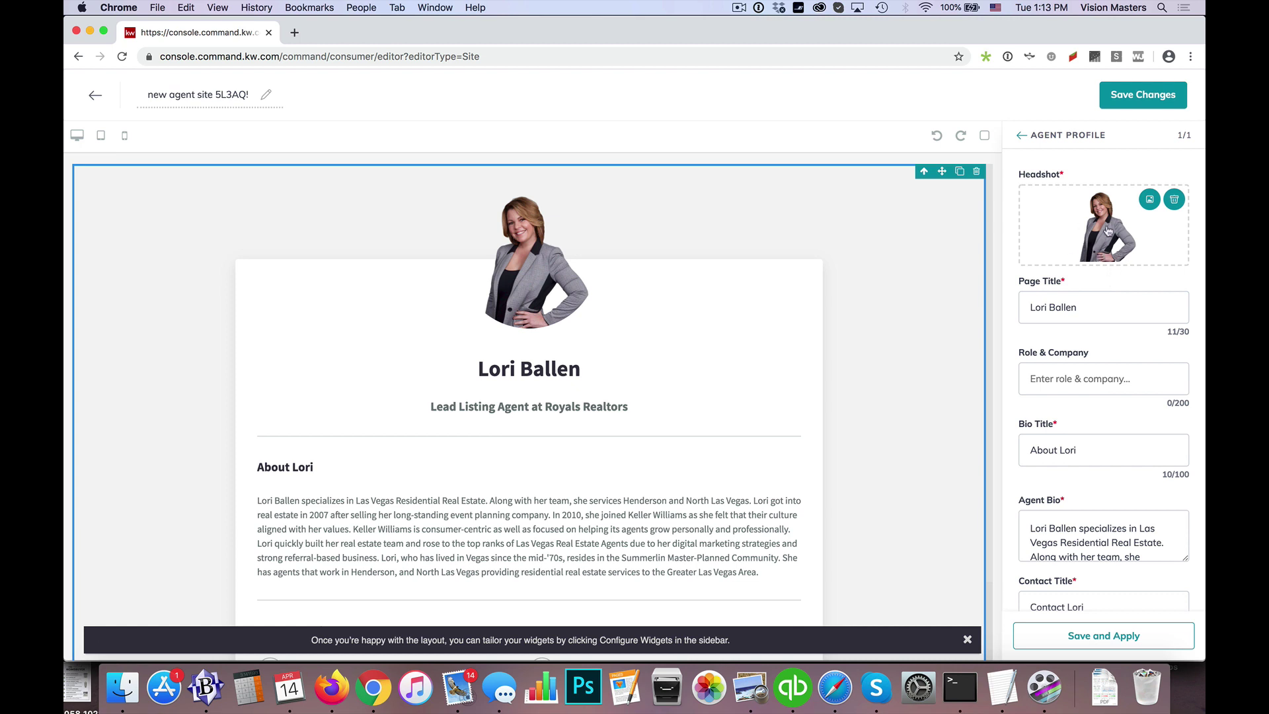
left_click(1082, 308)
key("super+a")
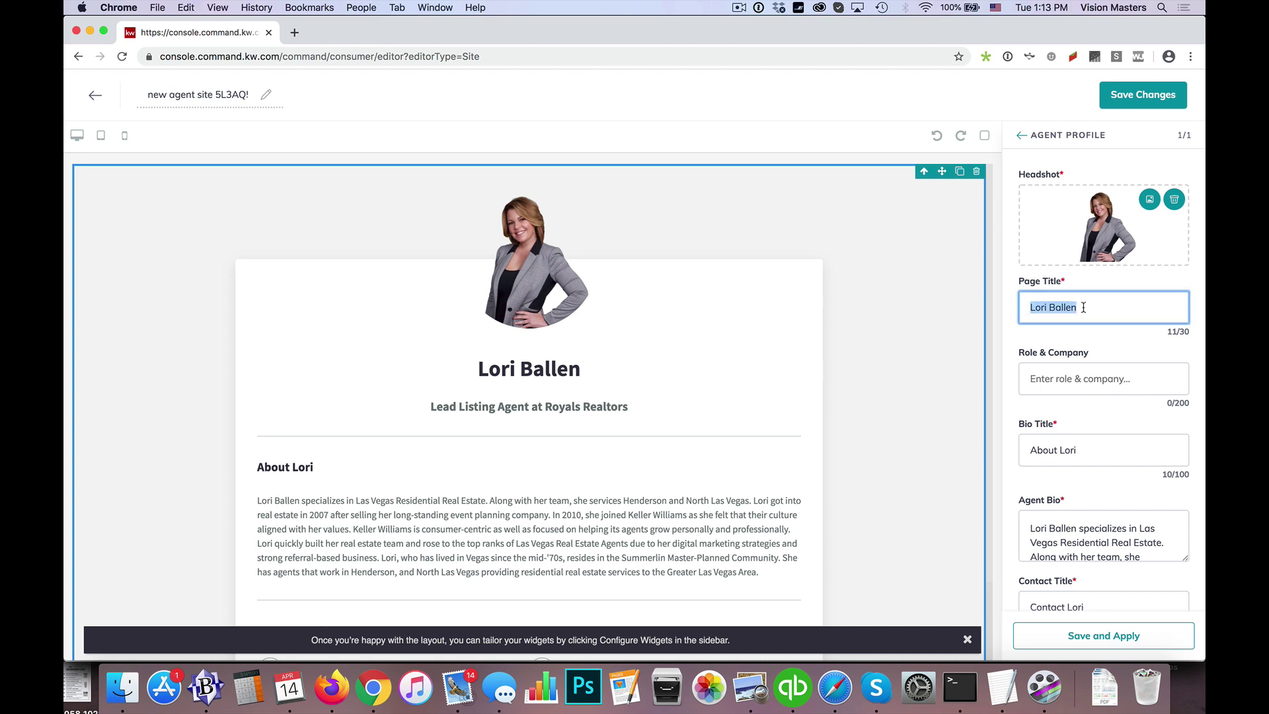
type("Reviews for Lori Ballen")
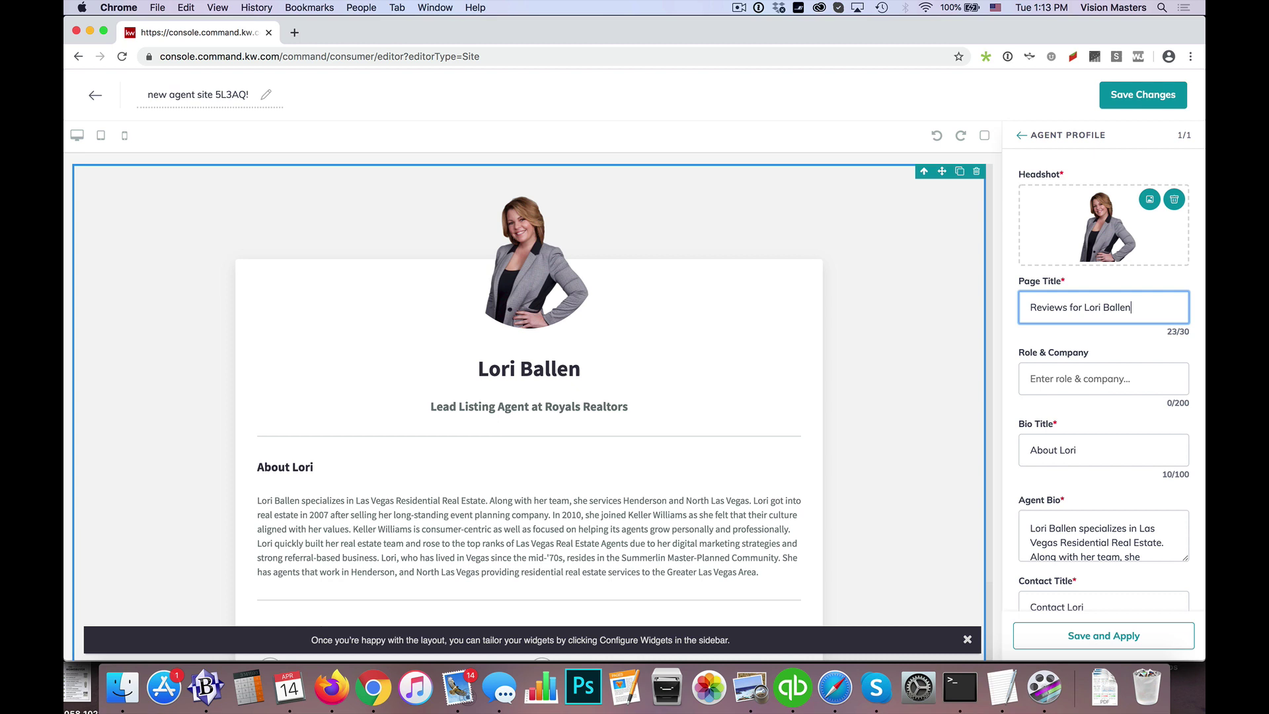
- Set the role and company line to 'See What our Clients Have to Say'
left_click(1072, 380)
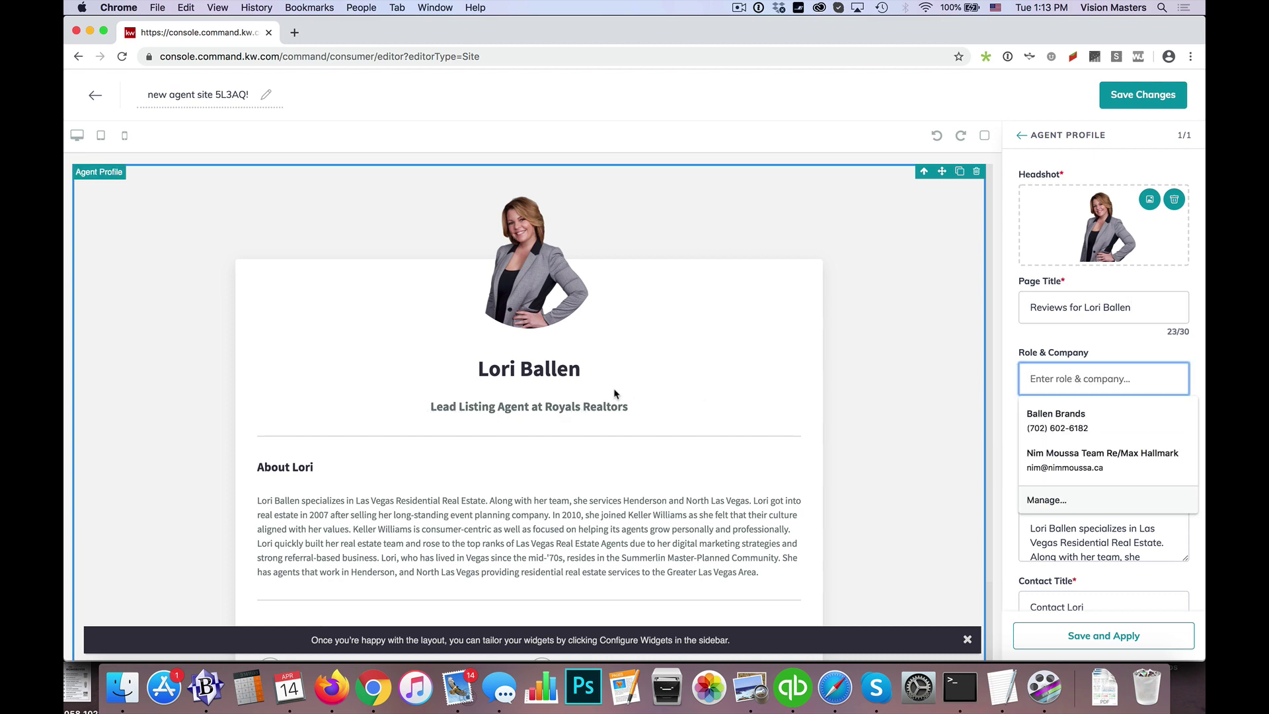
type("See ")
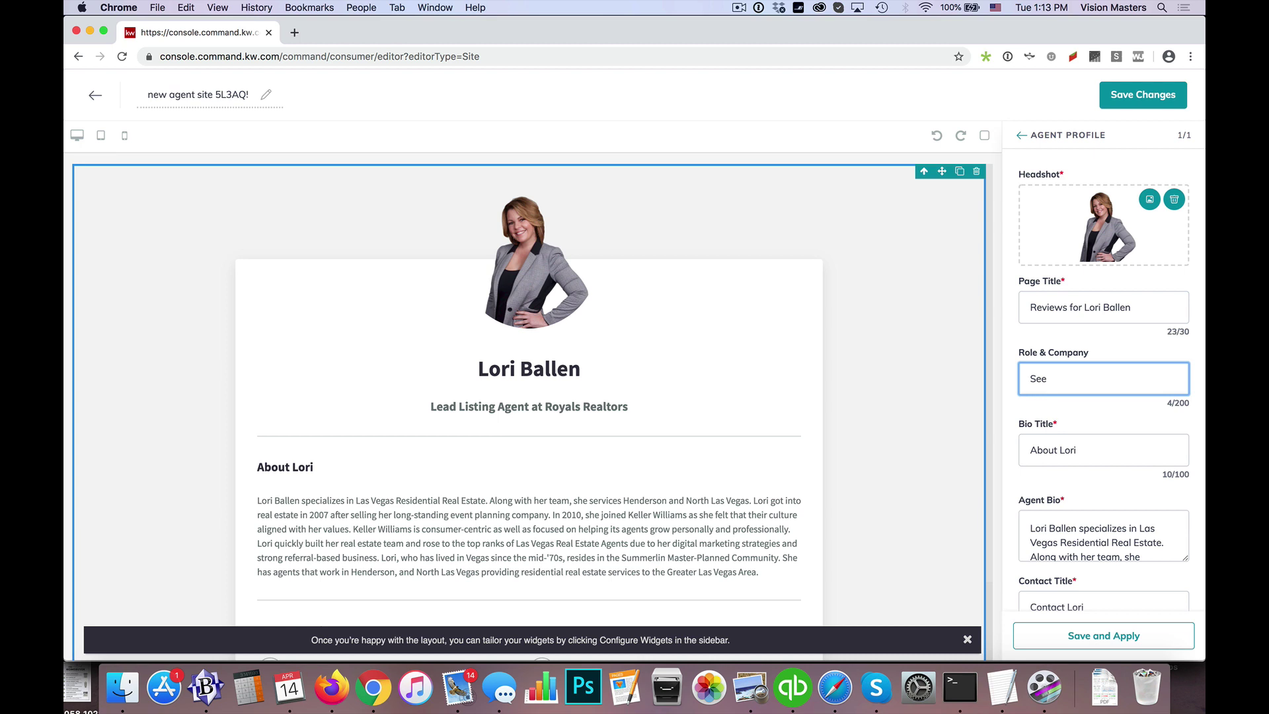
type("What our Clients Have to Say")
- Replace the bio title with 'From our Clients'
left_click(1088, 452)
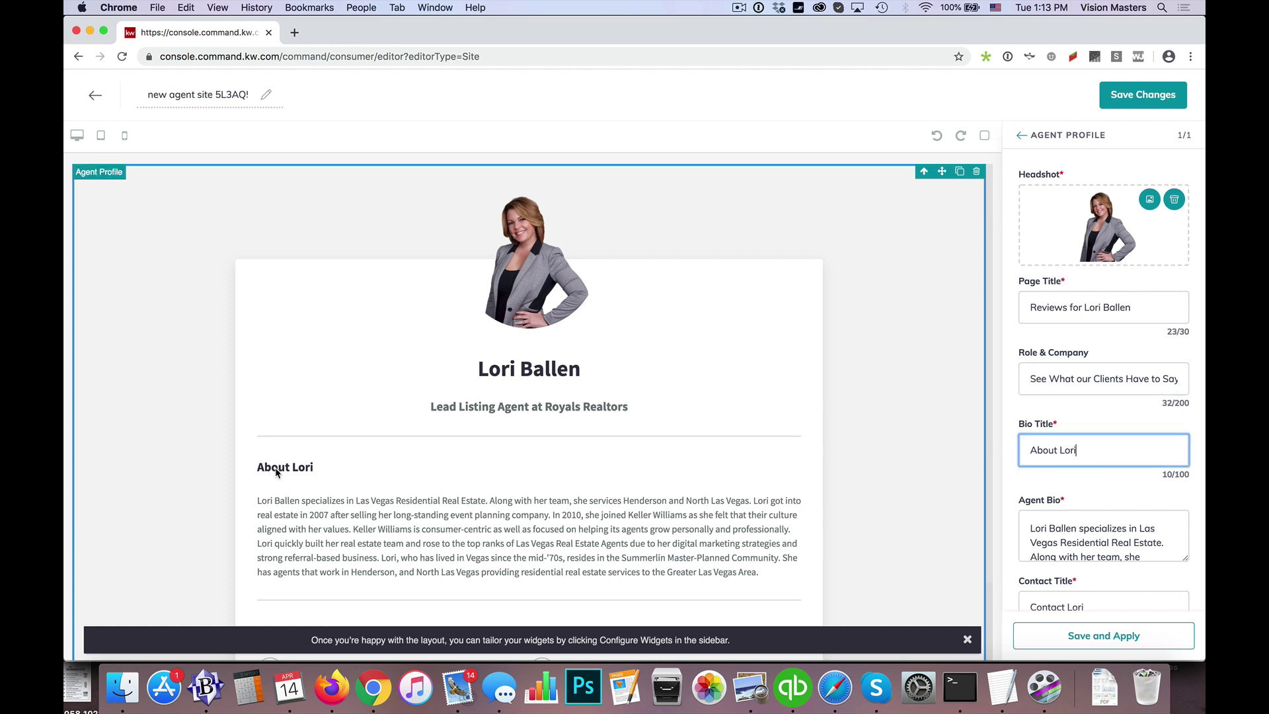
double_click(1090, 448)
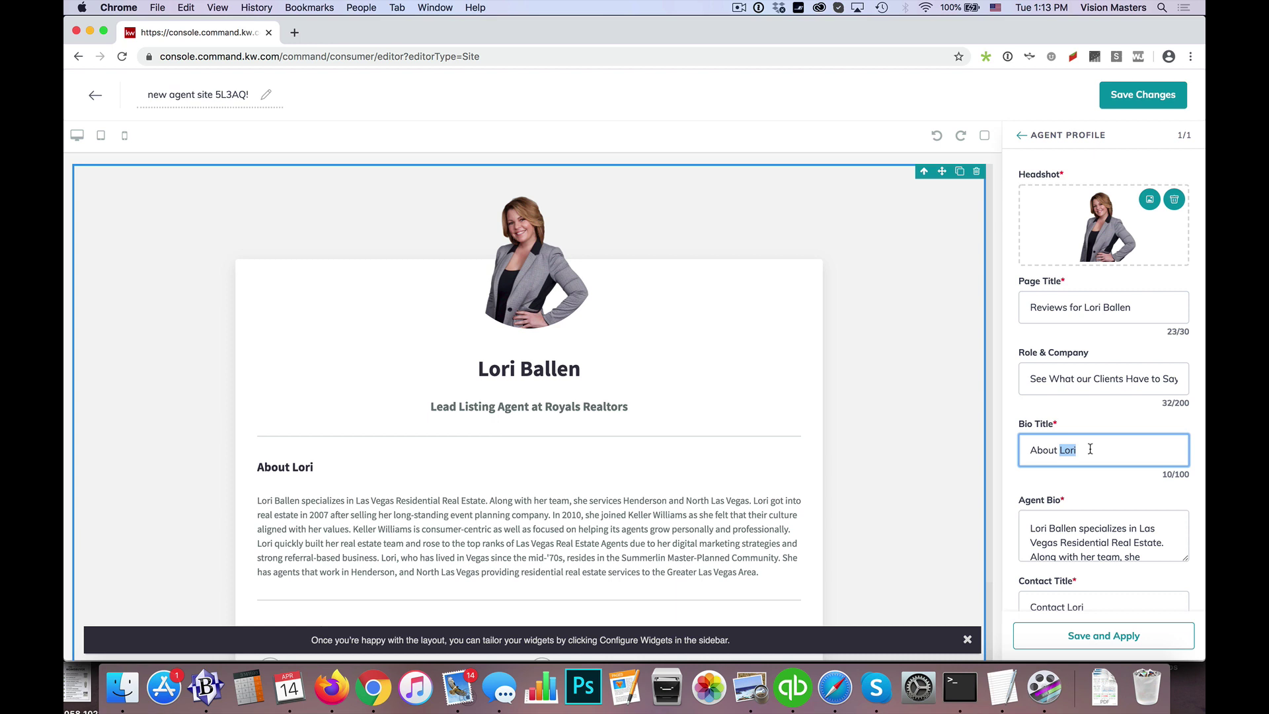
triple_click(1090, 448)
type("From our clients")
scroll(1054, 423, "down", 2)
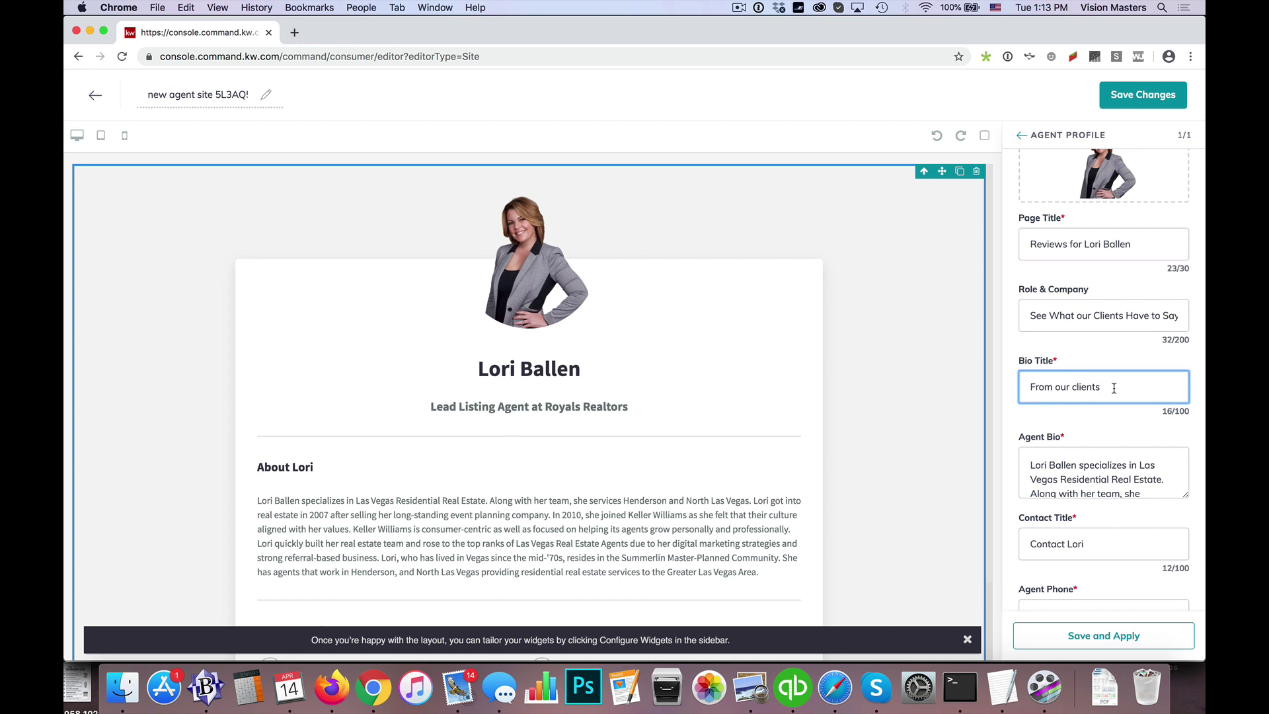
key("BackSpace")
key("BackSpace")
key("BackSpace")
key("BackSpace")
key("BackSpace")
key("BackSpace")
key("BackSpace")
type("Clients")
scroll(1104, 417, "down", 3)
- Select all of the old Agent Bio text and delete it
left_click(1105, 411)
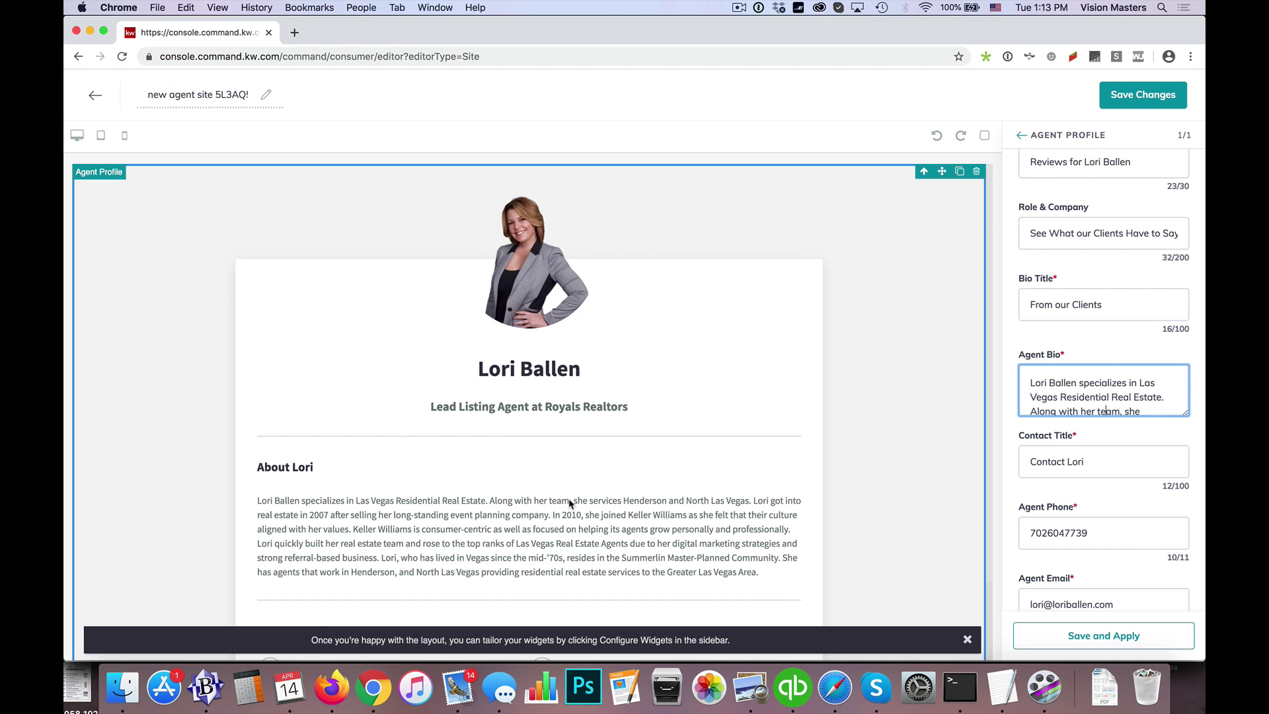
scroll(569, 502, "down", 2)
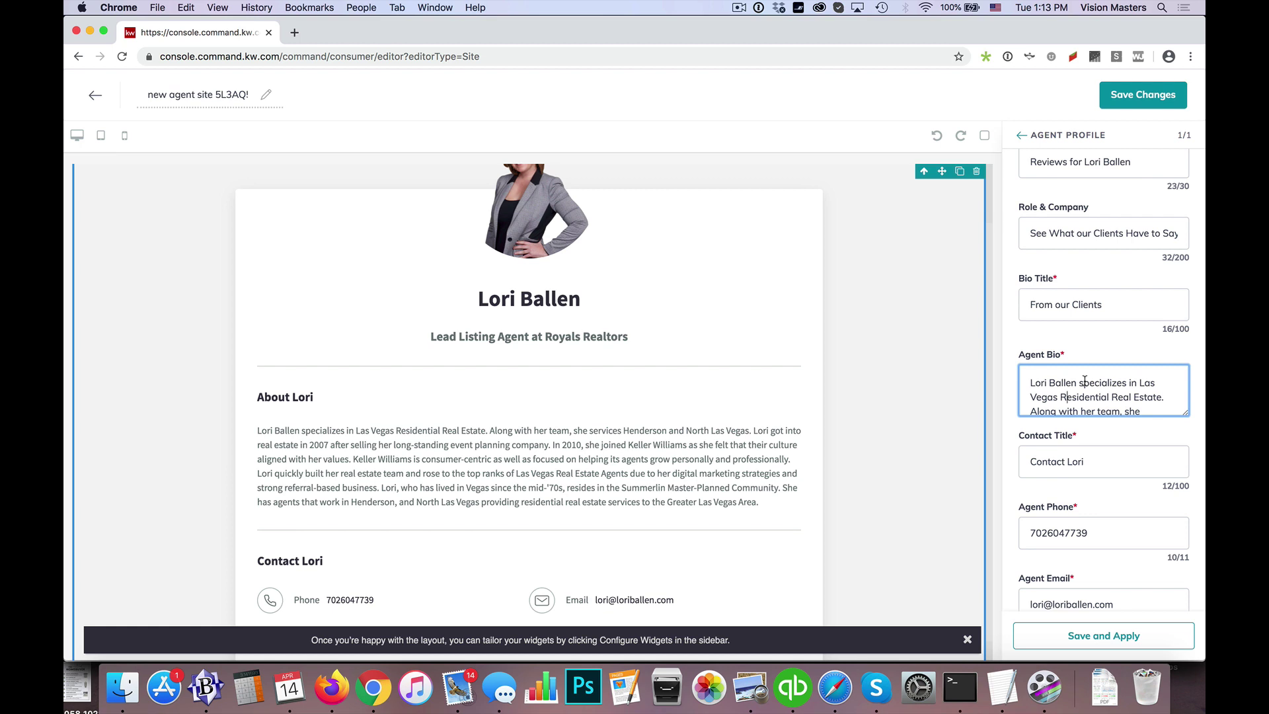
key("super+a")
key("BackSpace")
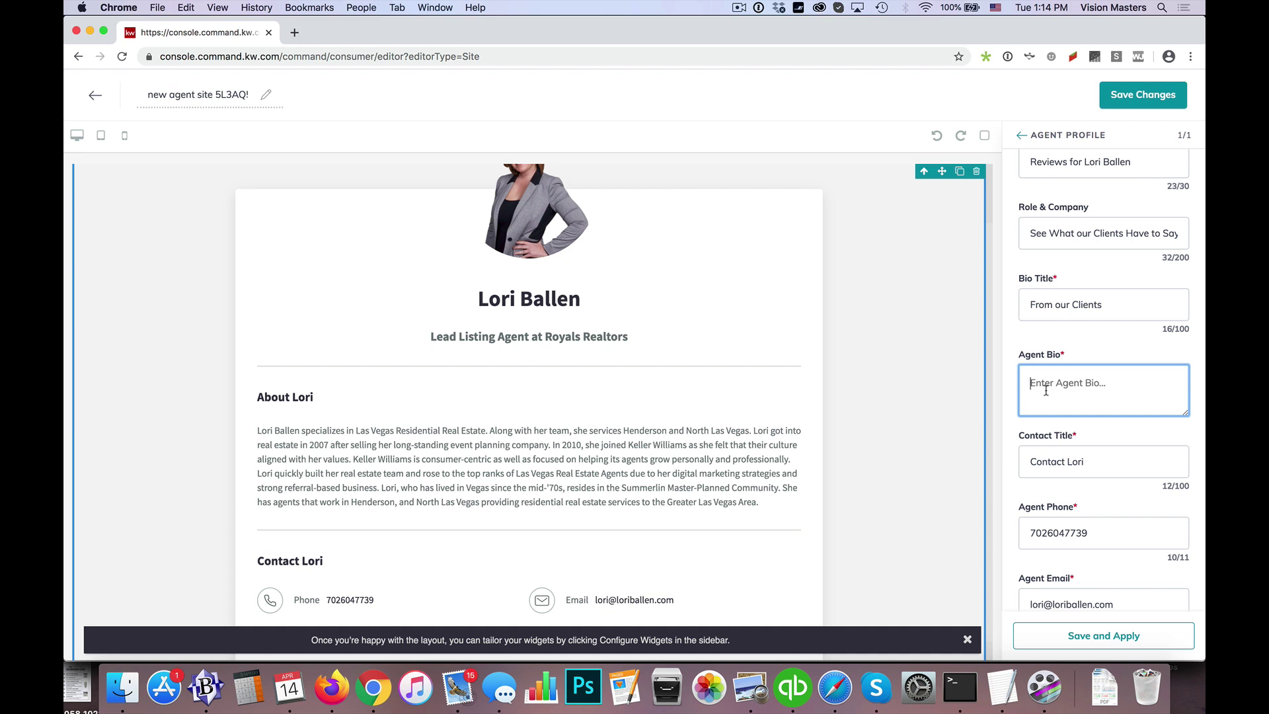
- Start the Agent Bio with the bold HTML heading 'Nobody is Better'
type("Nobody i")
type("s Better")
type("<b>")
left_click(1126, 382)
type("</b>")
left_click_drag(1130, 382, 1140, 382)
left_click(1134, 382)
- Add an italic client quote praising the agent's team, the reviewers' names, and two <br> breaks
type("<br>")
type("I have never dealt wi")
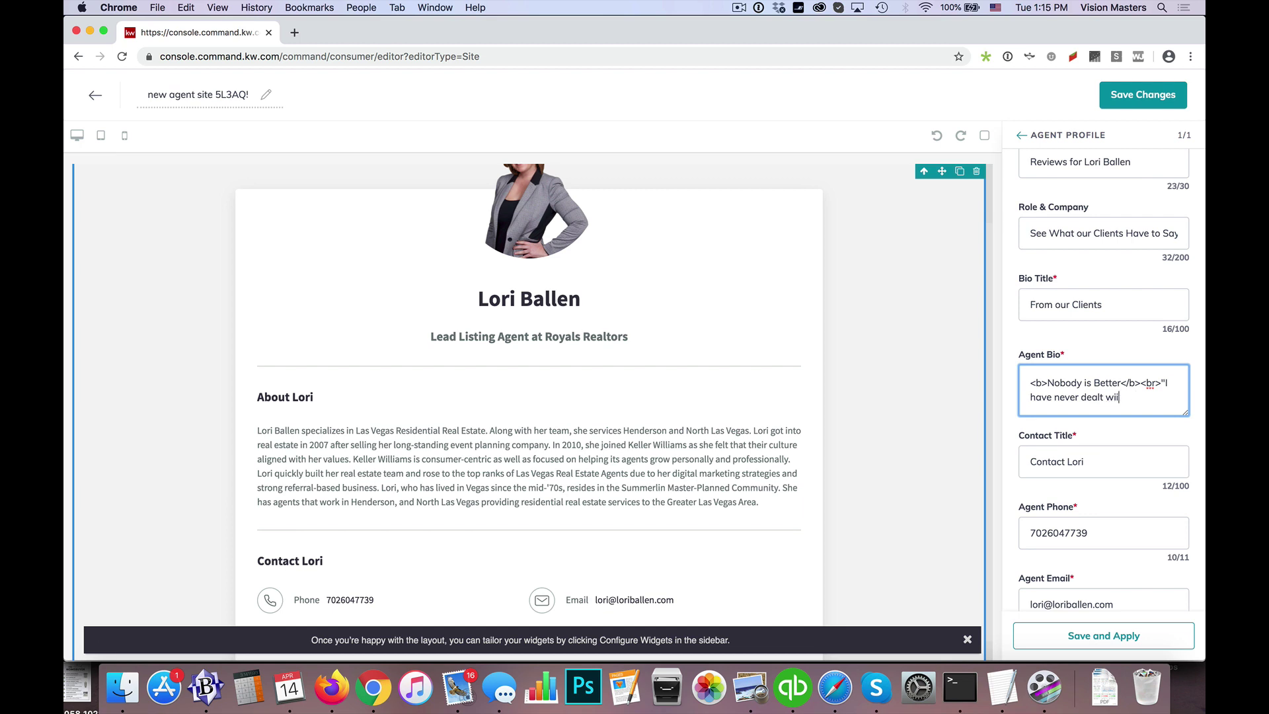
type("th a better team than the")
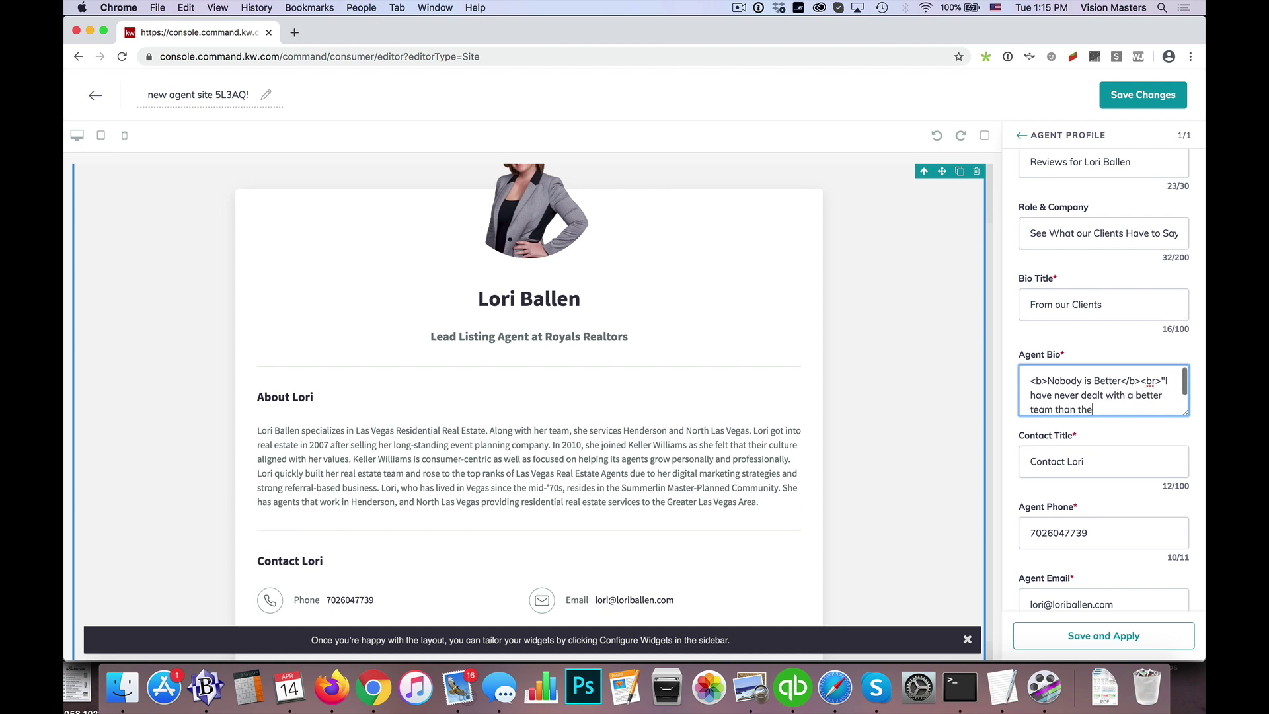
type(" Lori Ballen team!\"")
left_click(1161, 381)
type("<i>\"I have never dealt with a")
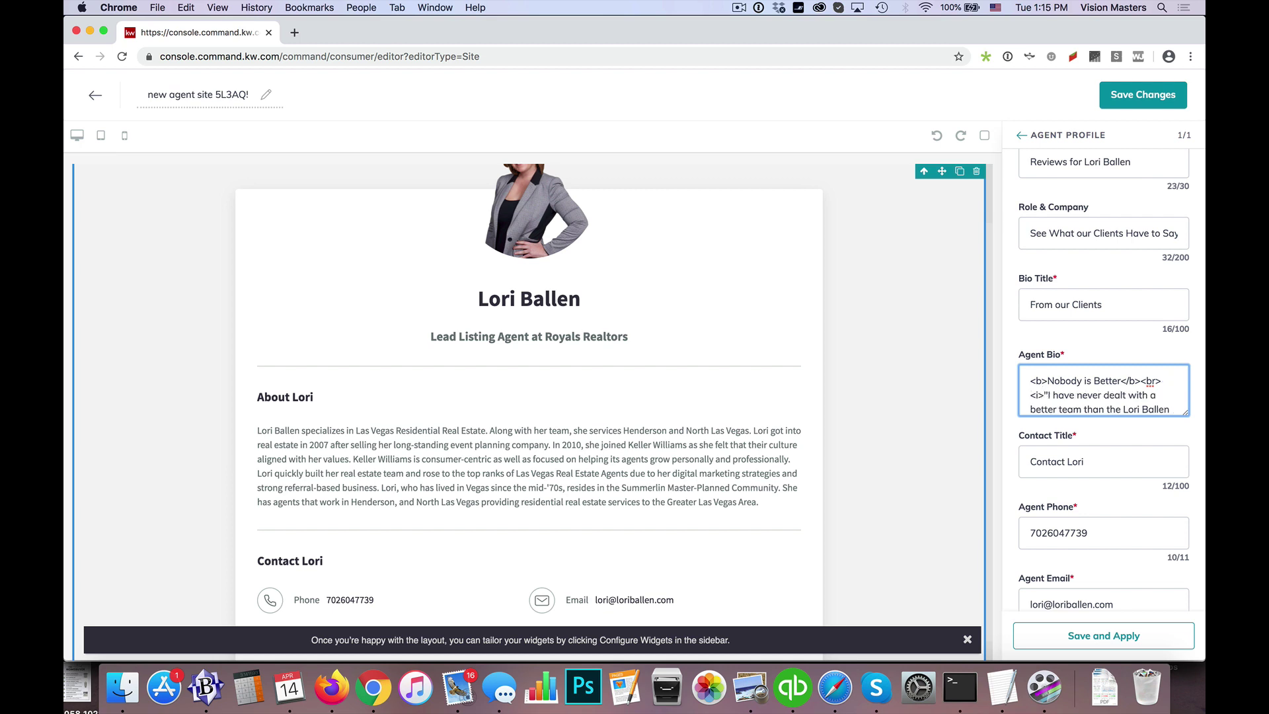
scroll(1098, 407, "down", 2)
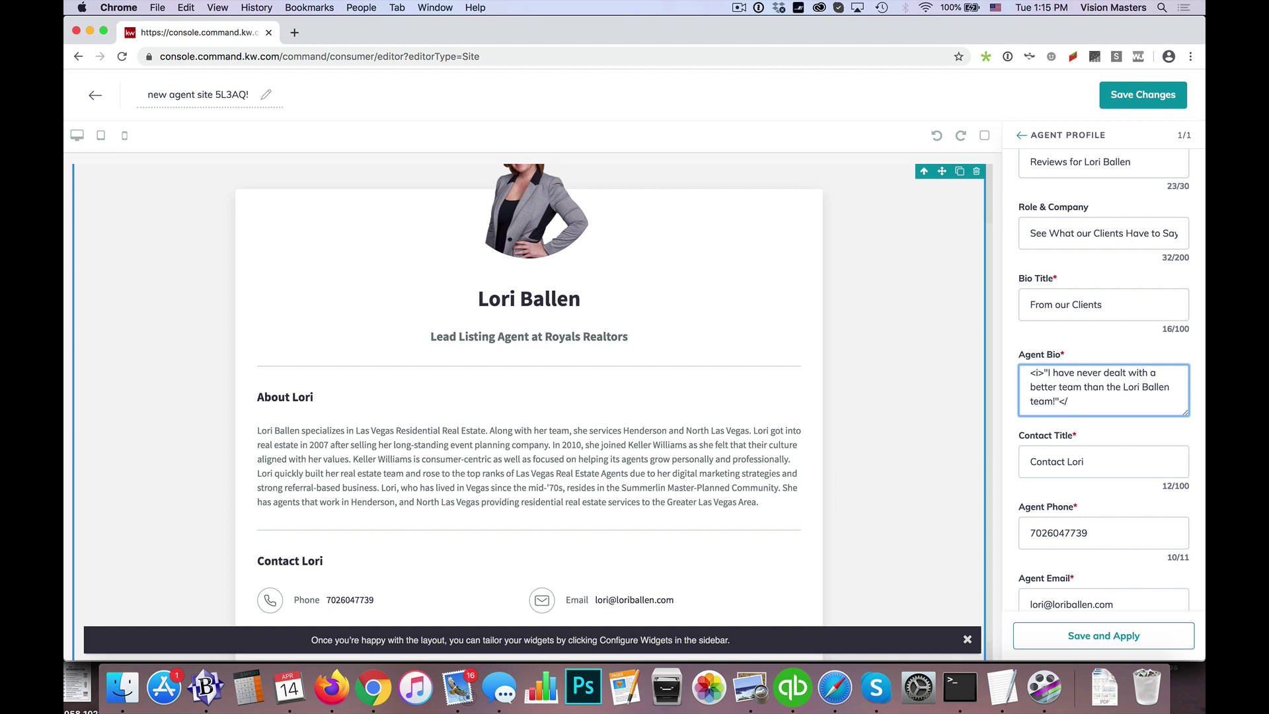
type(">")
type("<br>John and Mary Smith")
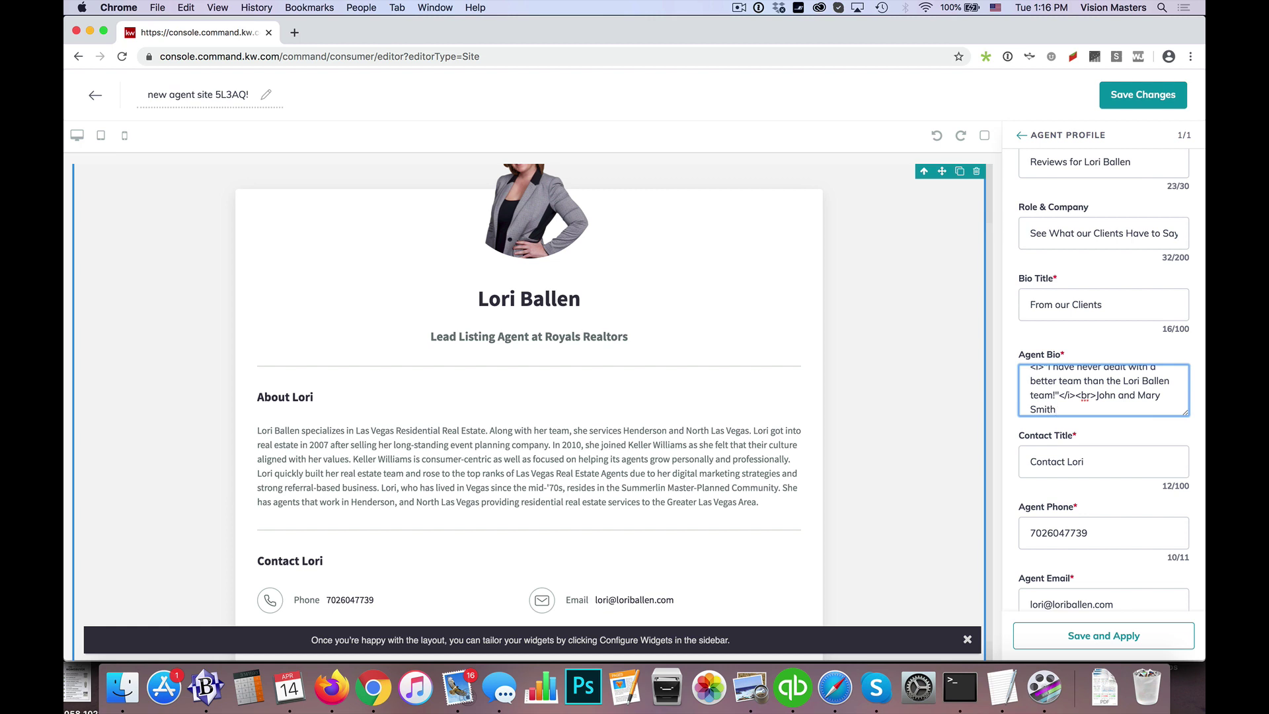
type("<br><br>")
- Add bold 'The best I've seen', italic quote 'I have never worked with anyone better', and the reviewers' names
scroll(1123, 396, "up", 2)
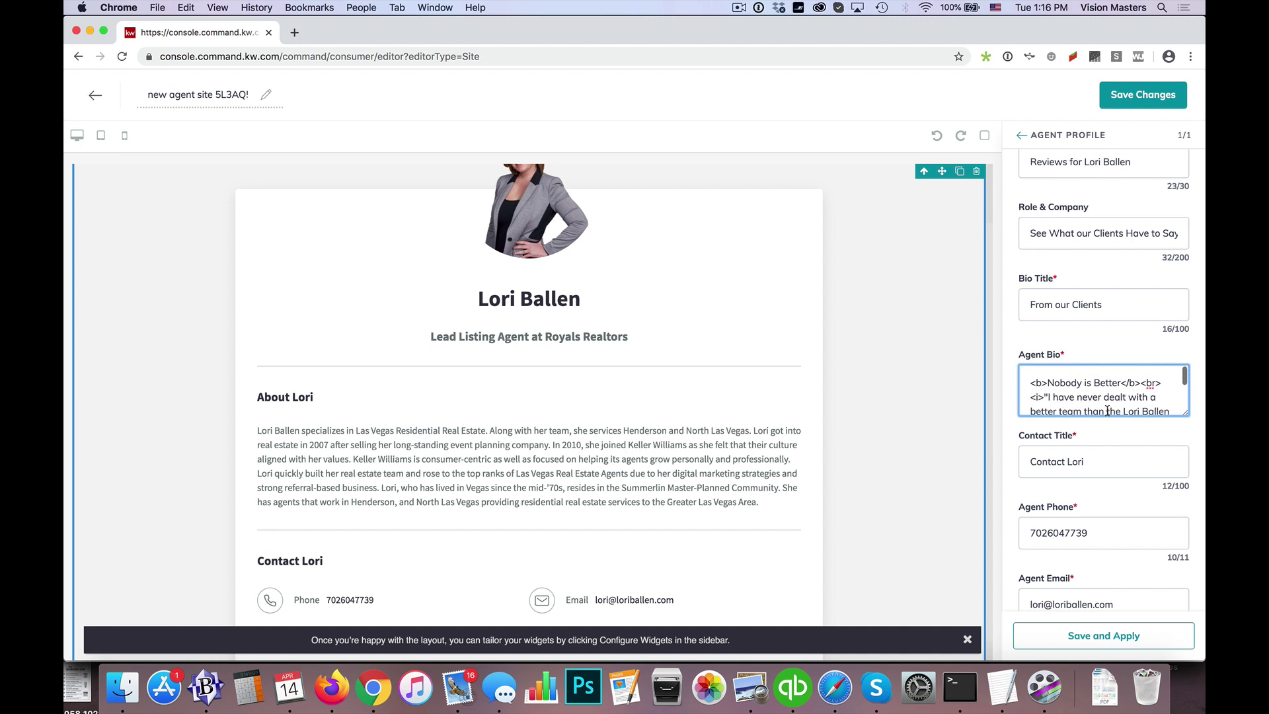
scroll(1084, 392, "down", 2)
type("<b>")
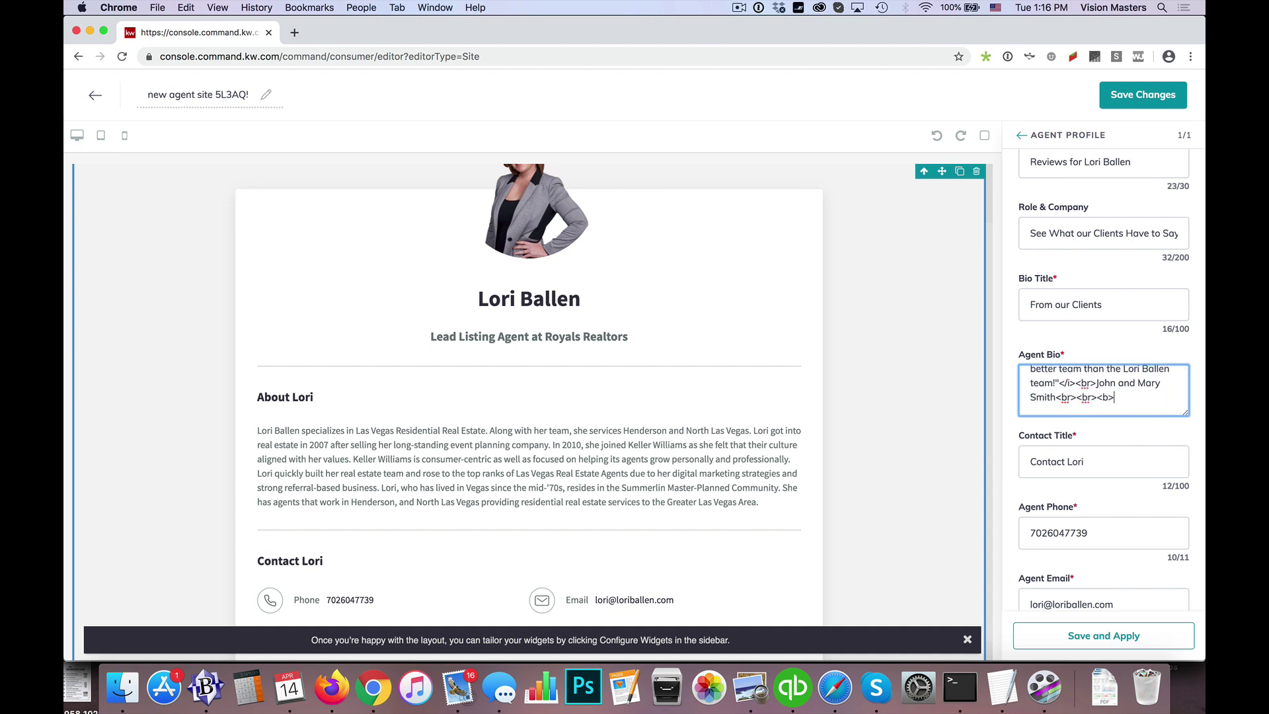
type("The best l")
type("'ve seen\"")
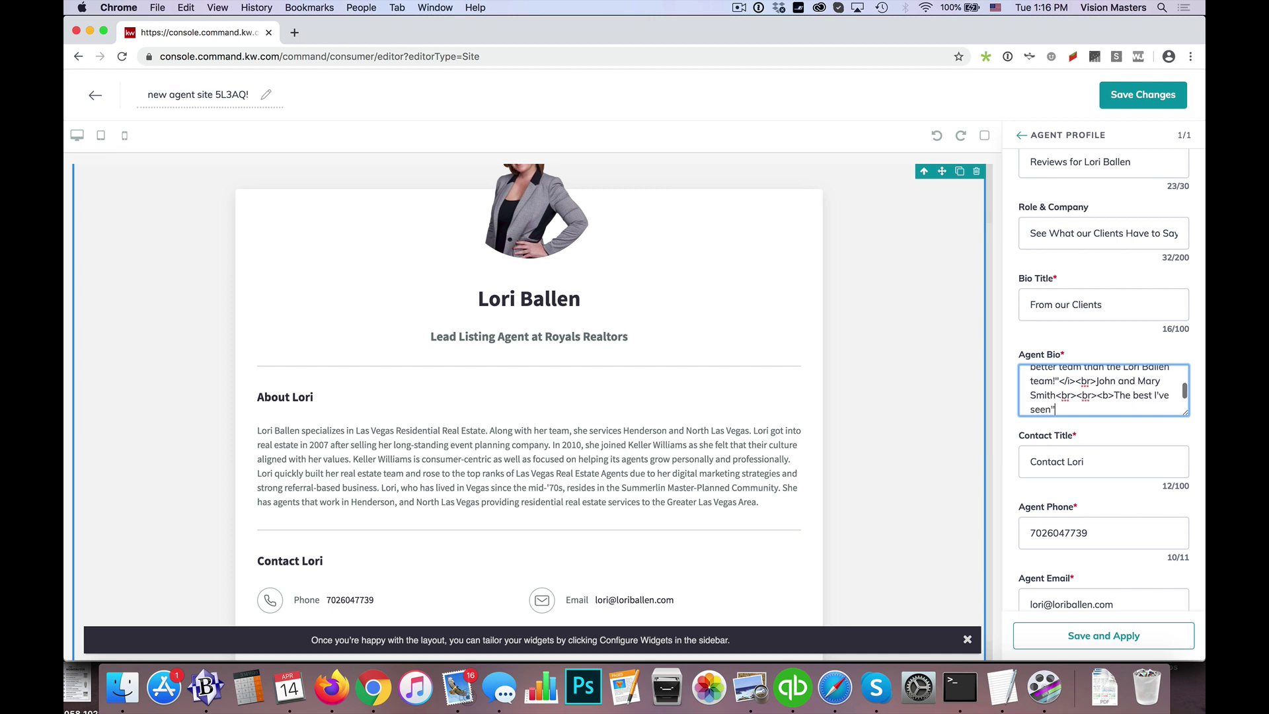
key("BackSpace")
type("</b>")
type("<br><i>\"I have never worke")
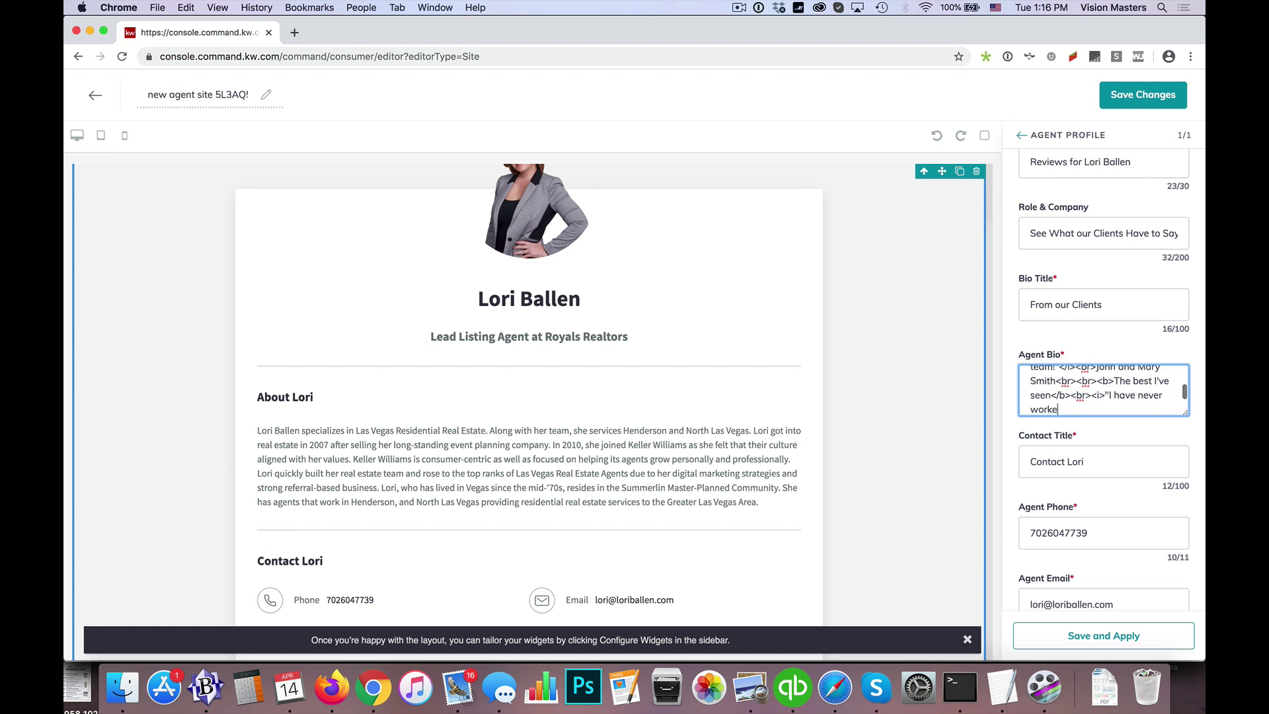
type("d witih anyone better\"</i>")
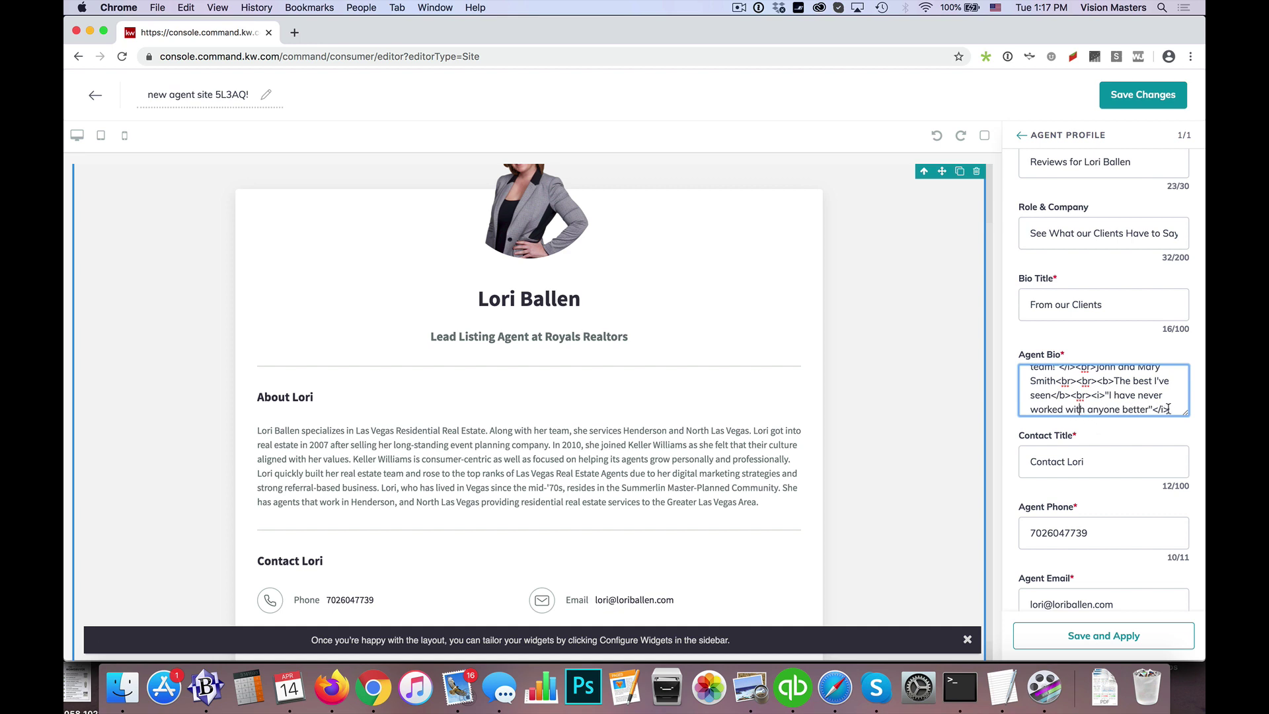
type("better\"</i><br>")
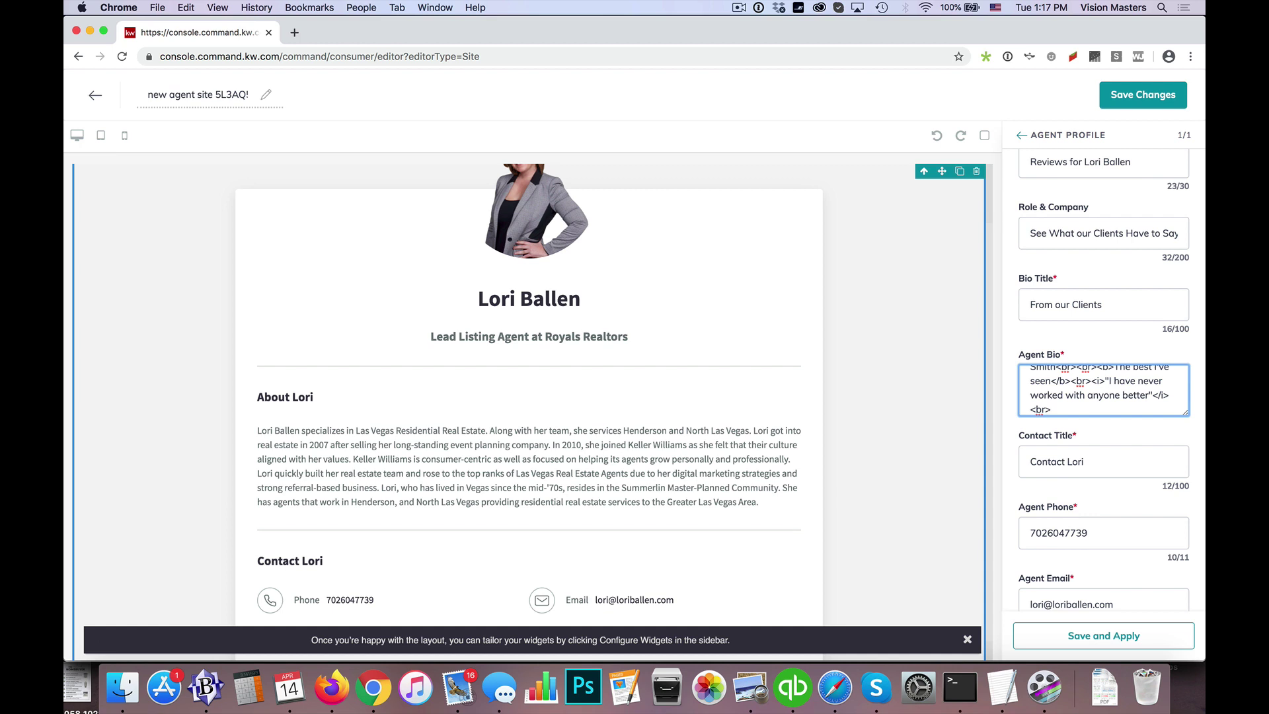
type("Joe and Nancy Jones")
- Save and Apply the Agent Profile edits, then check both formatted reviews in the preview
scroll(1093, 431, "down", 1)
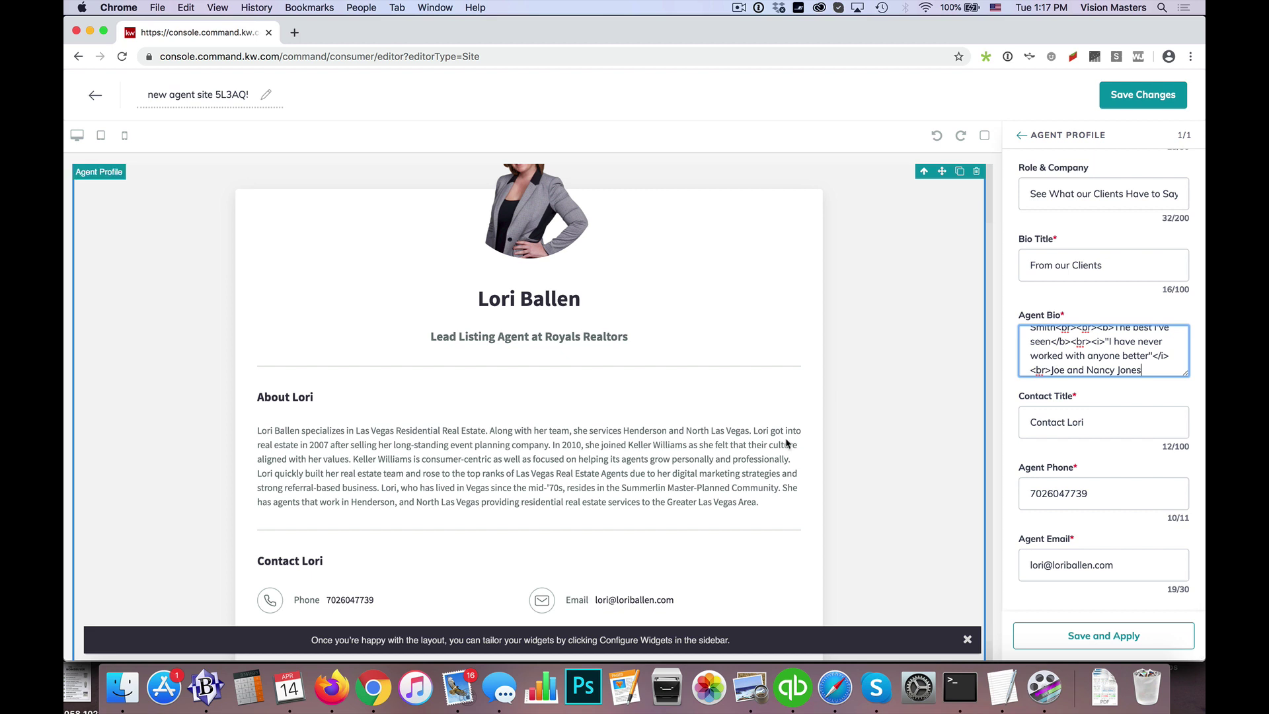
scroll(628, 449, "down", 1)
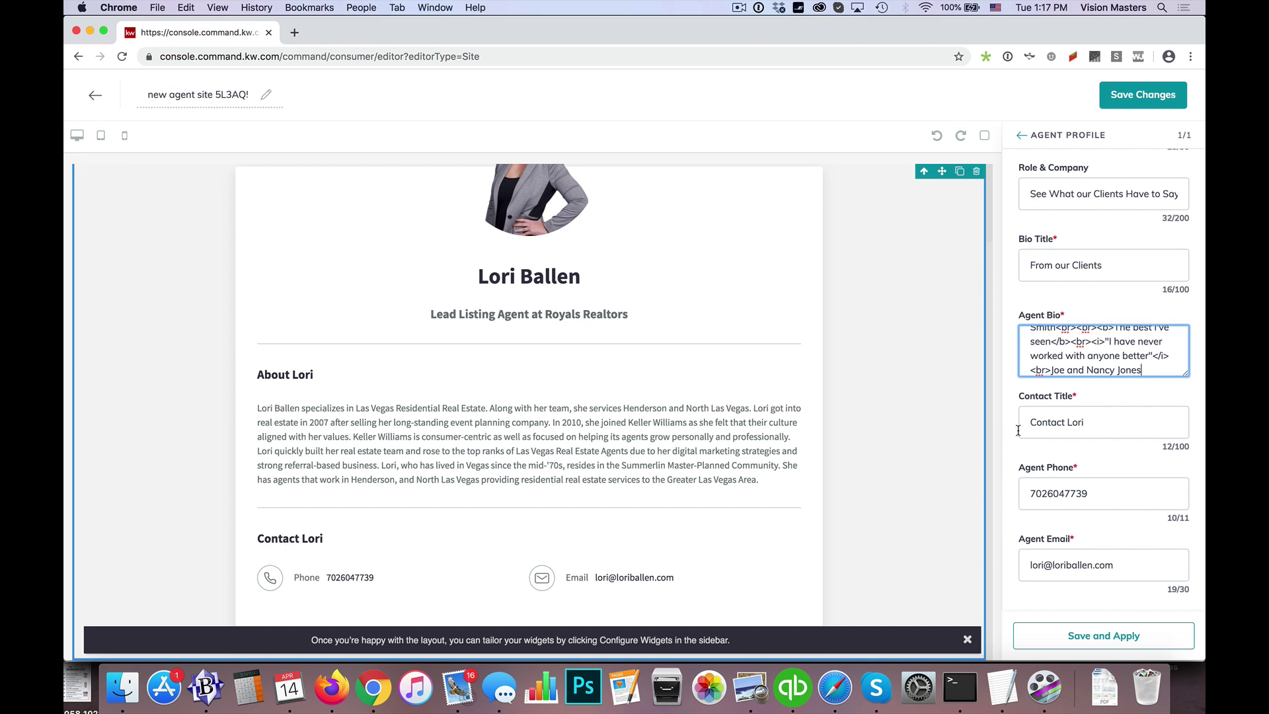
left_click(1121, 633)
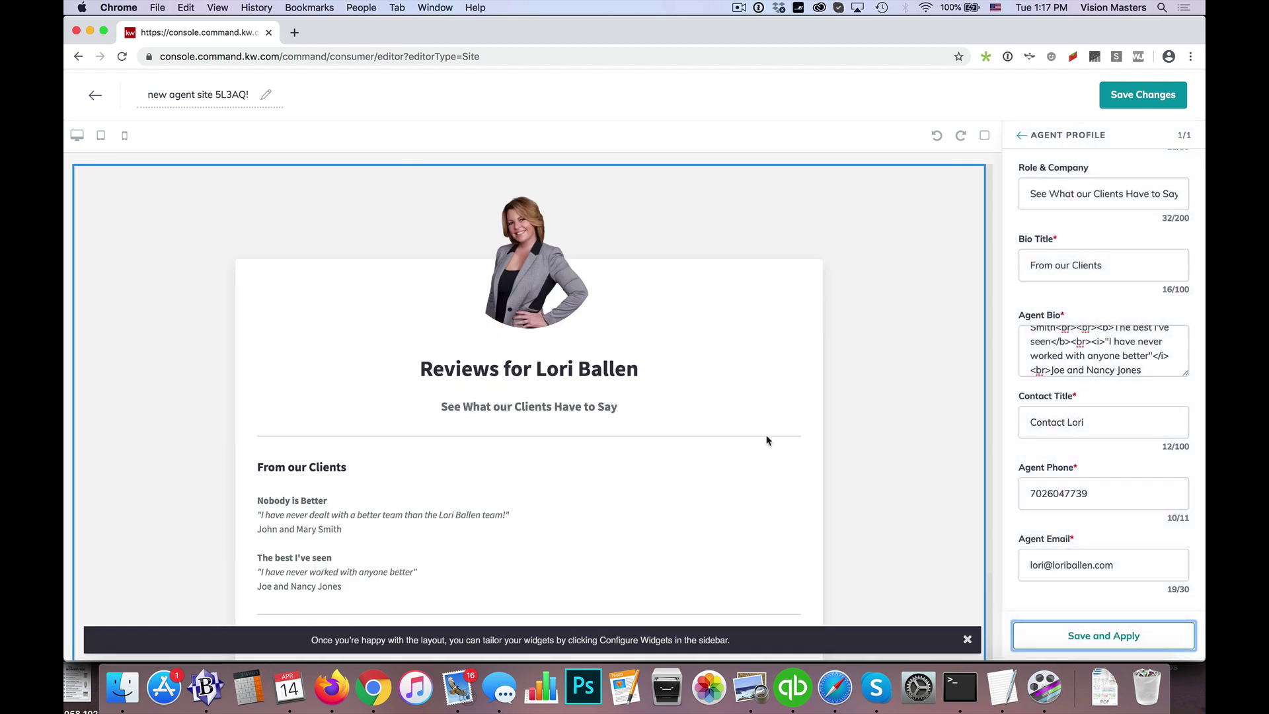
scroll(767, 440, "down", 3)
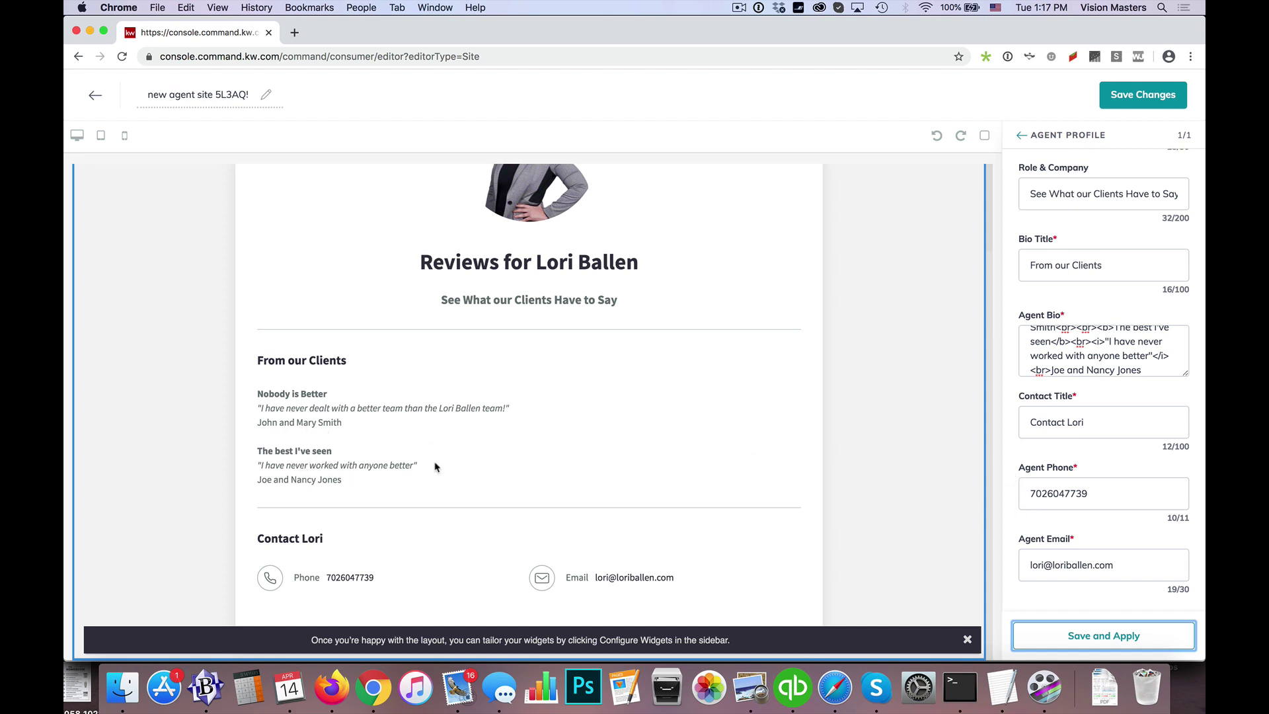
- Append <br><br>, duplicate both reviews in the Agent Bio, and apply so four testimonials appear
left_click(1080, 355)
key("super+a")
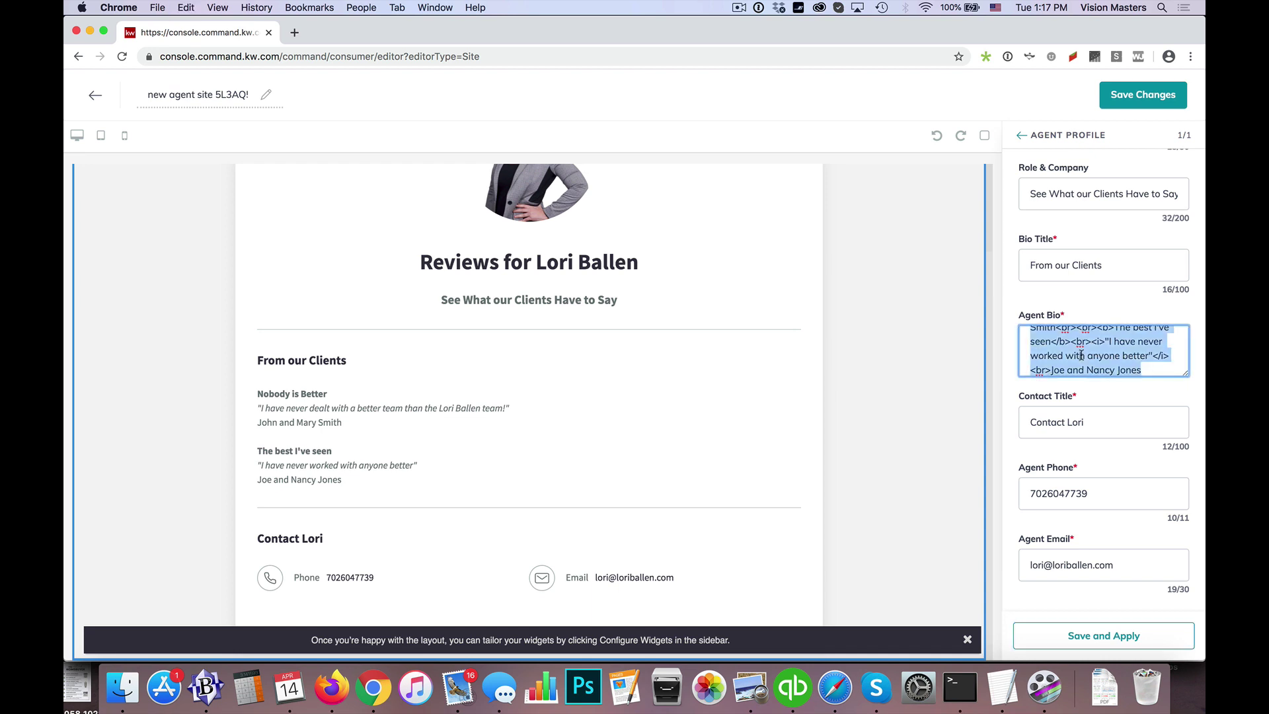
key("Right")
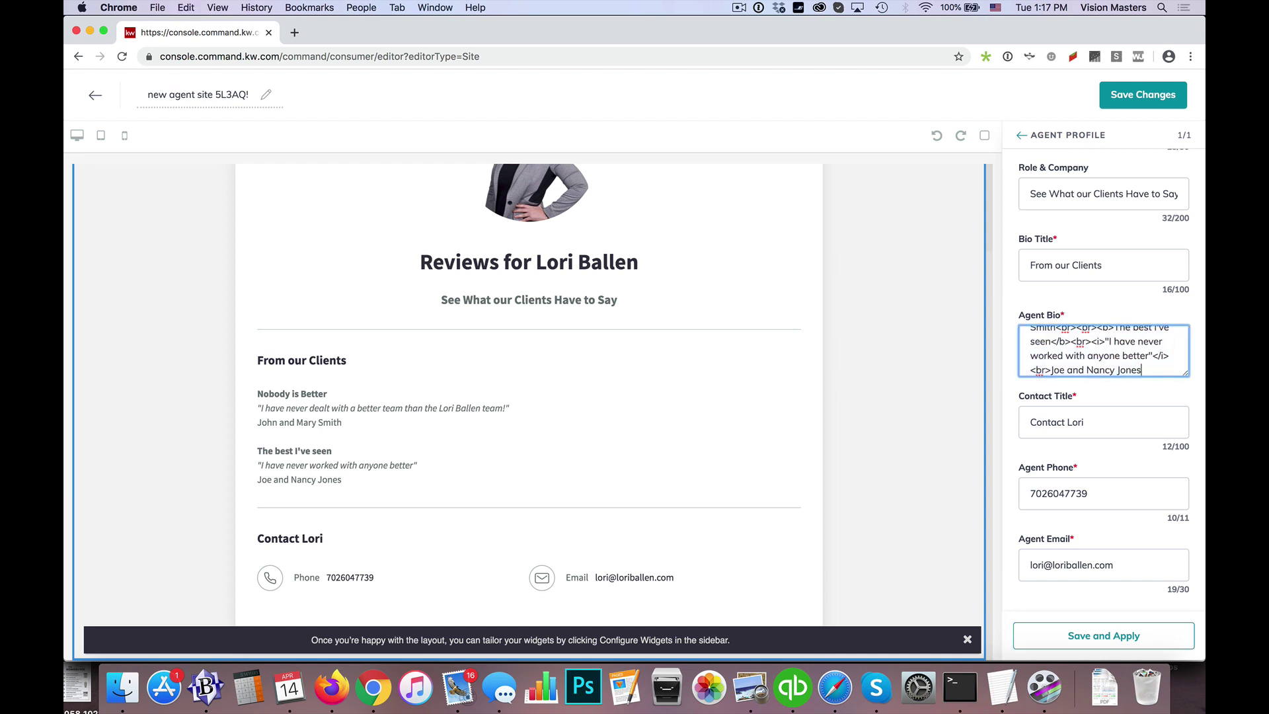
type("<br><br>")
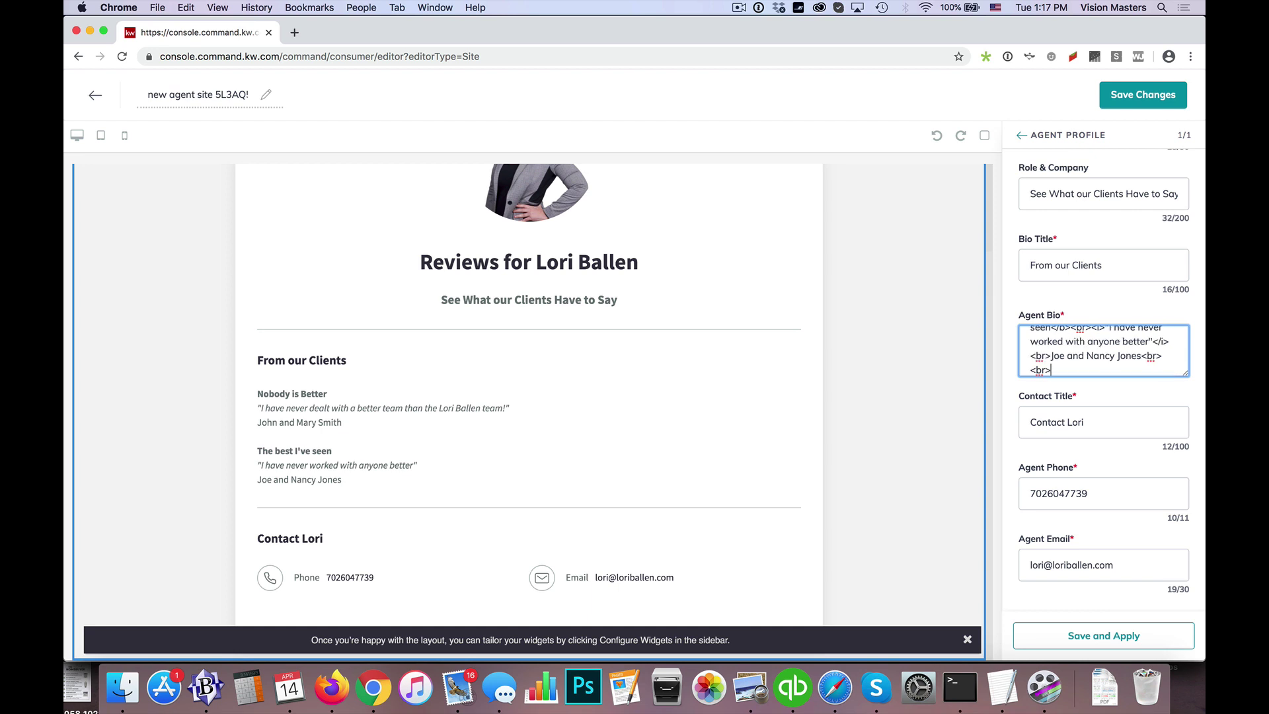
key("super+a")
key("Right")
left_click(1120, 628)
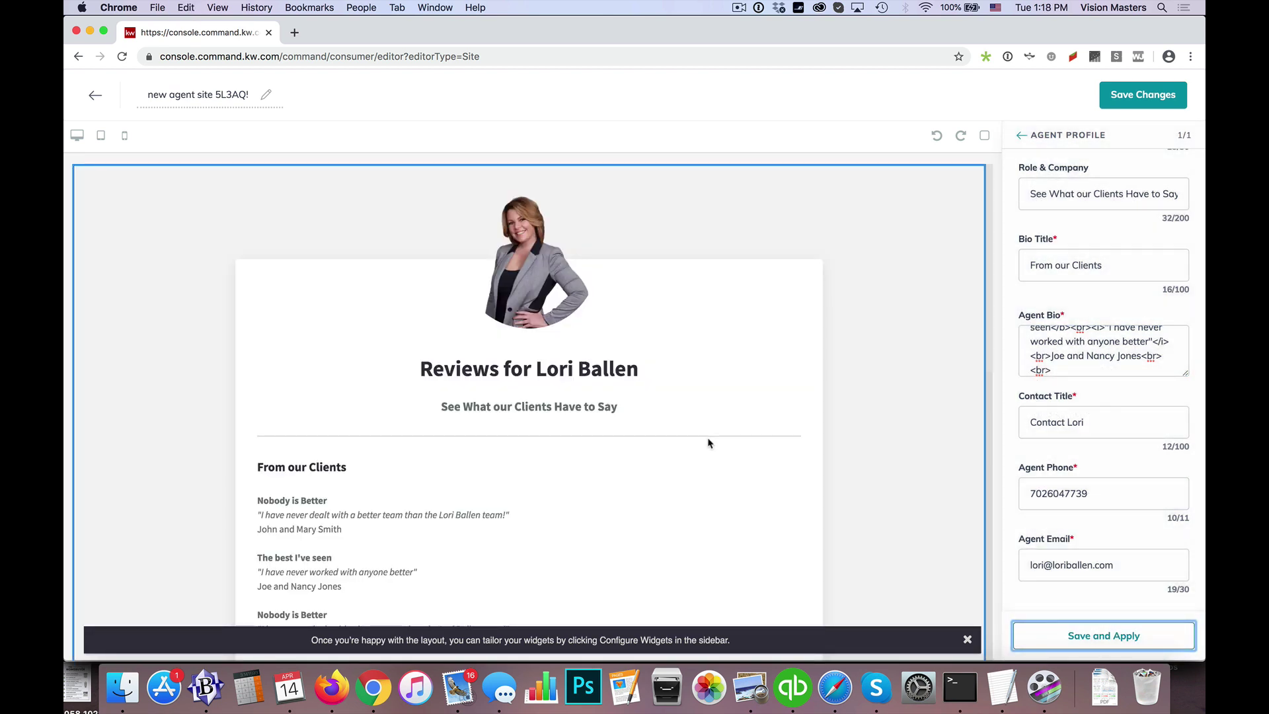
scroll(668, 414, "down", 3)
scroll(668, 413, "down", 5)
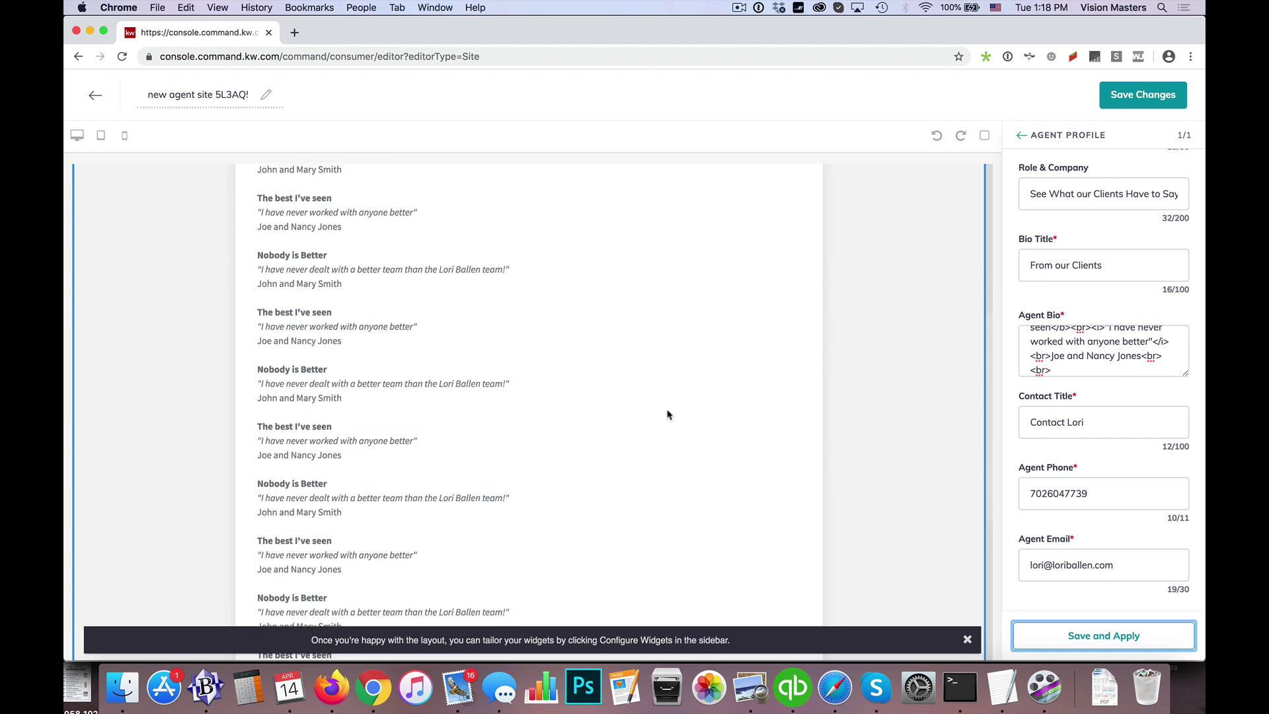
scroll(667, 413, "down", 5)
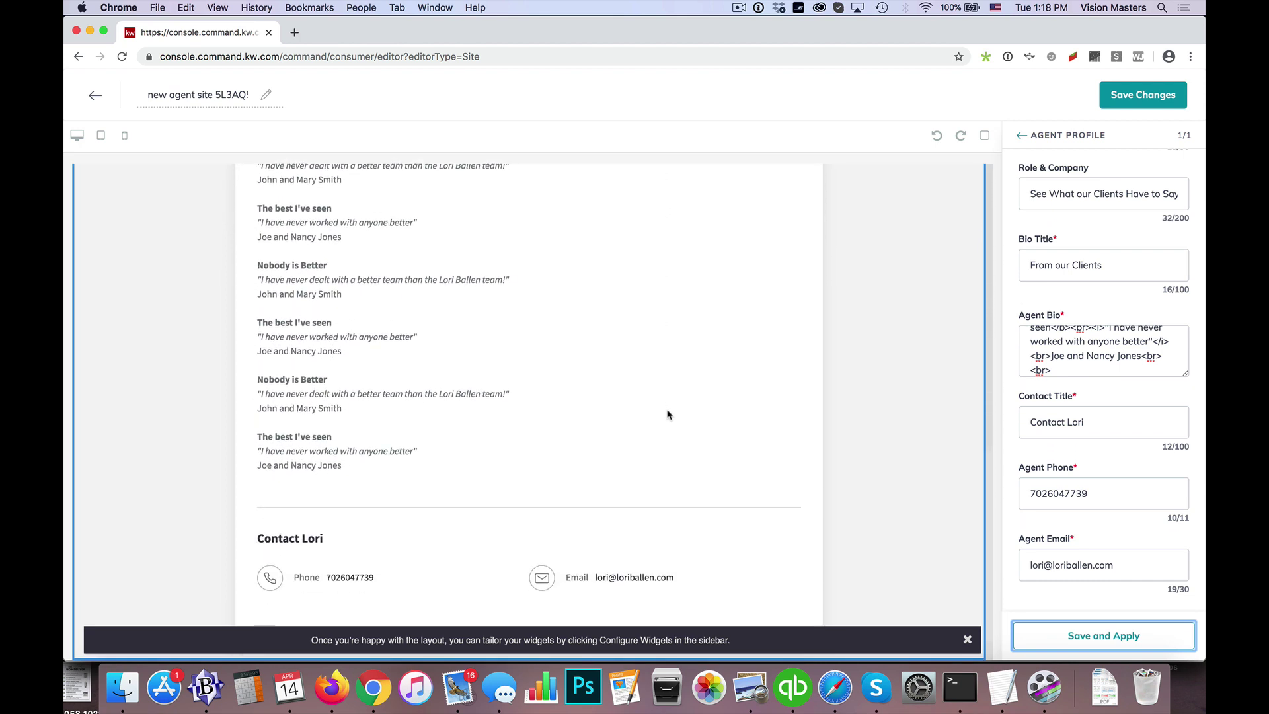
scroll(433, 459, "up", 10)
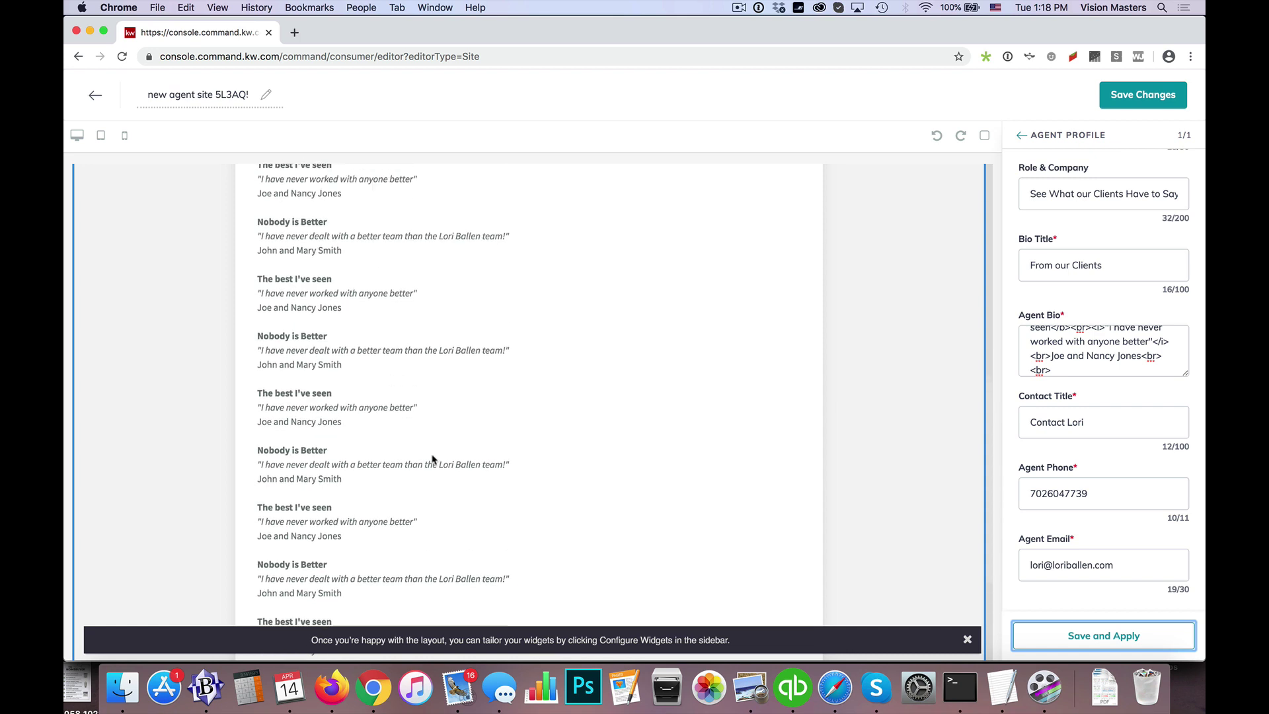
scroll(433, 362, "up", 5)
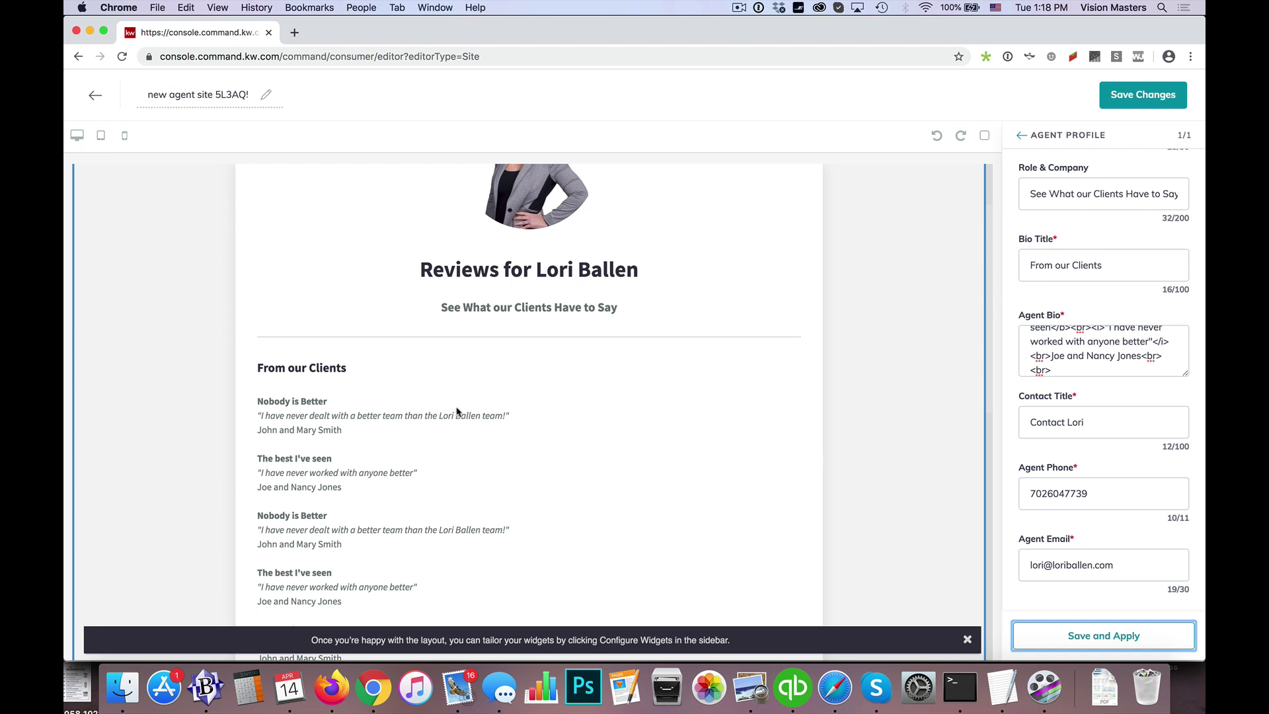
scroll(457, 412, "up", 1)
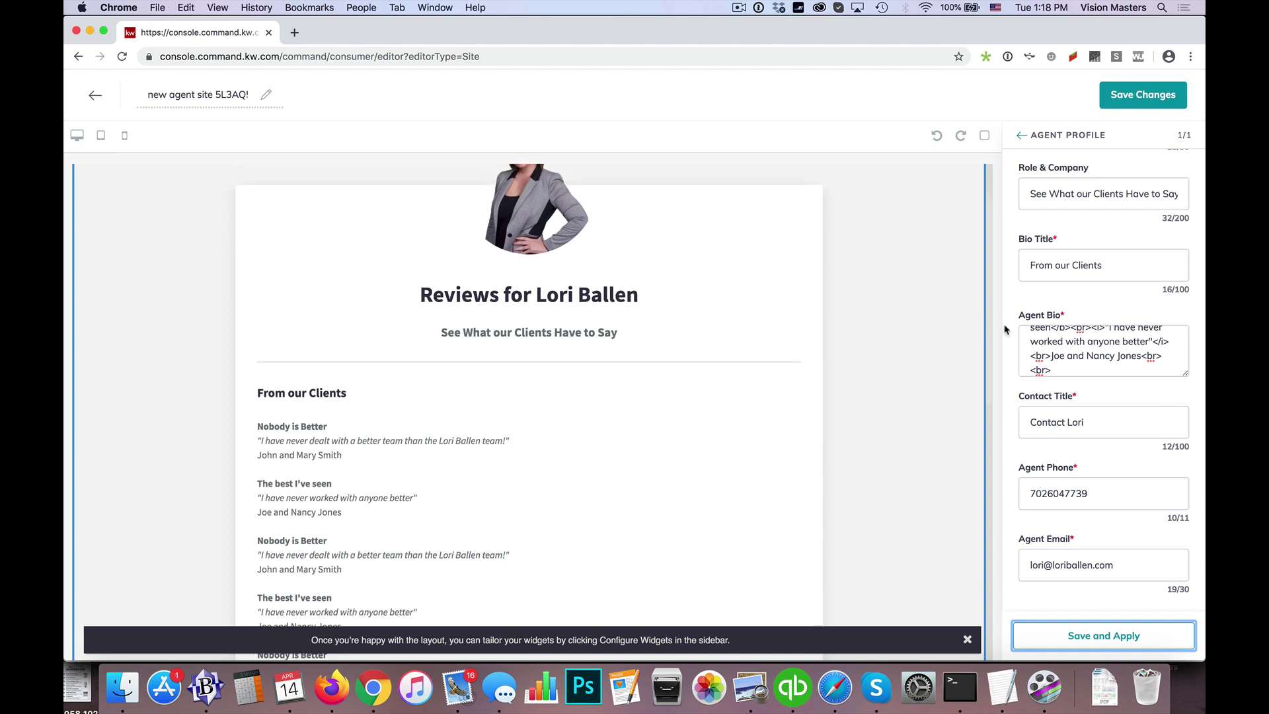